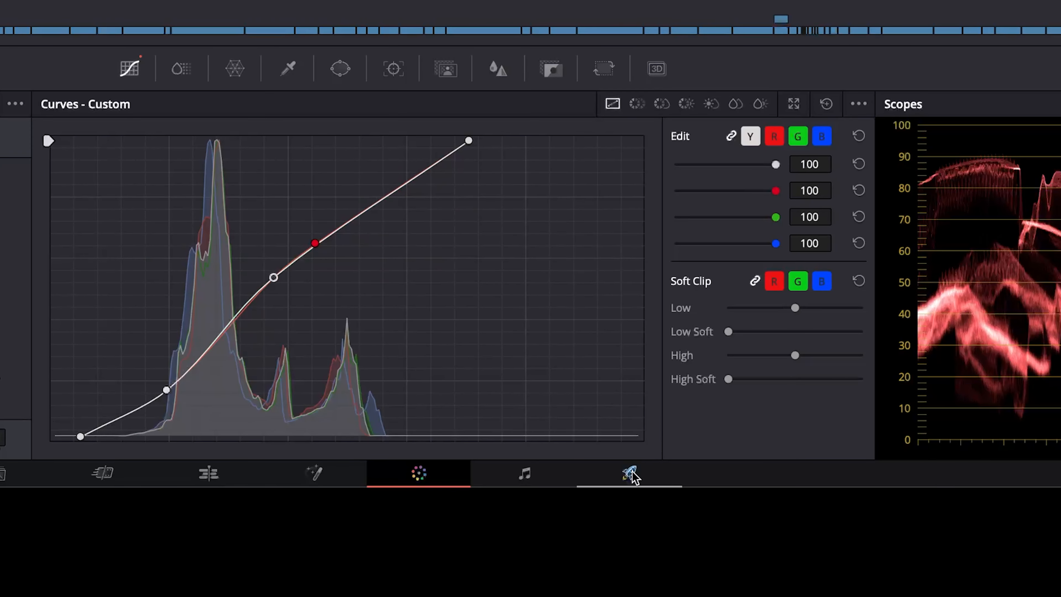
- Open the Deliver page and create a FINAL EXPORTS folder inside EXPORTS as the render destination
left_click(630, 476)
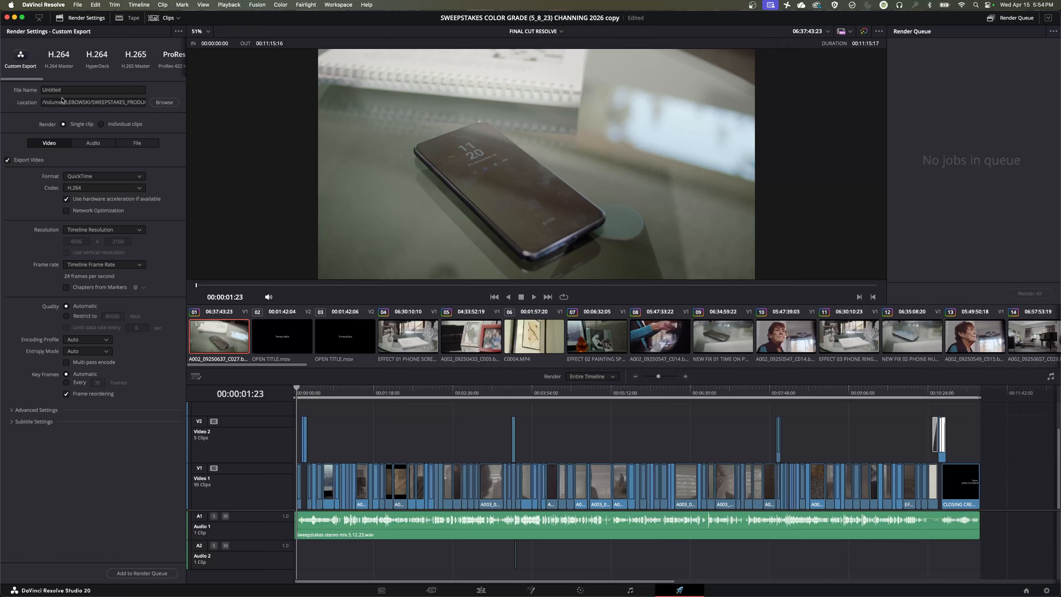
left_click(72, 91)
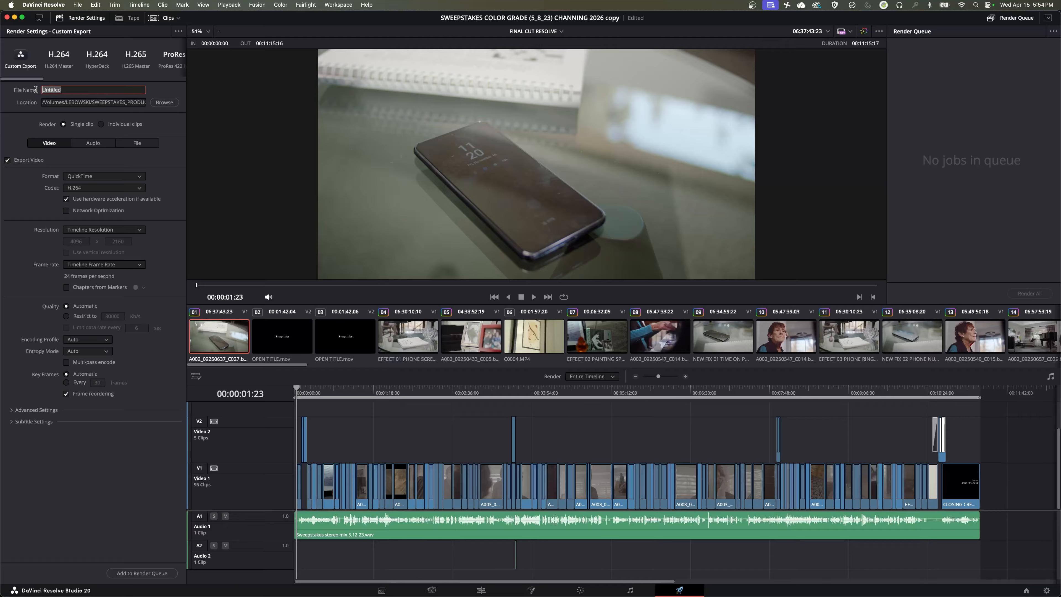
left_click(166, 105)
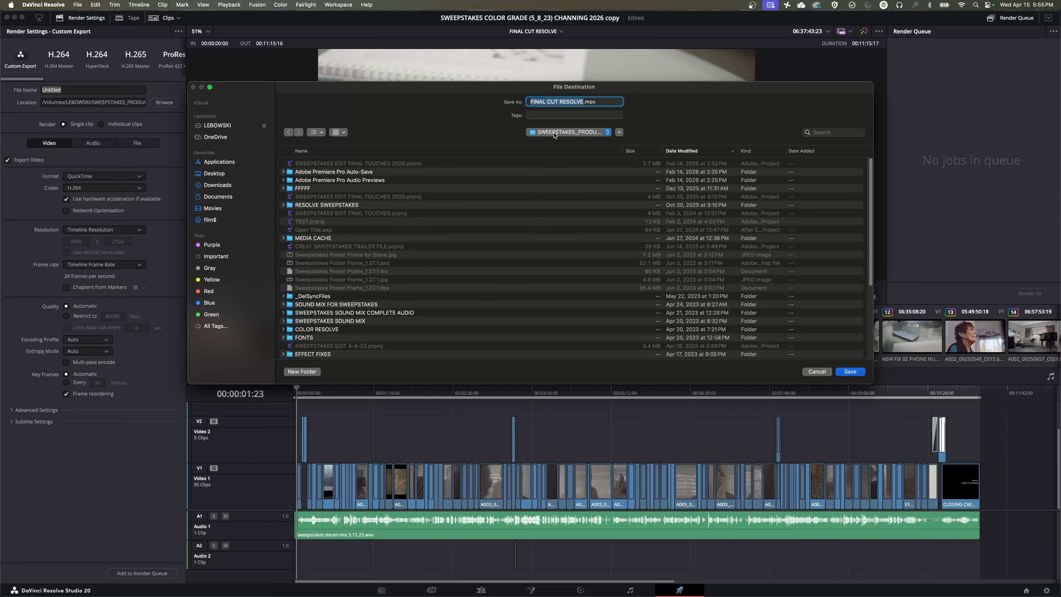
left_click_drag(872, 384, 917, 433)
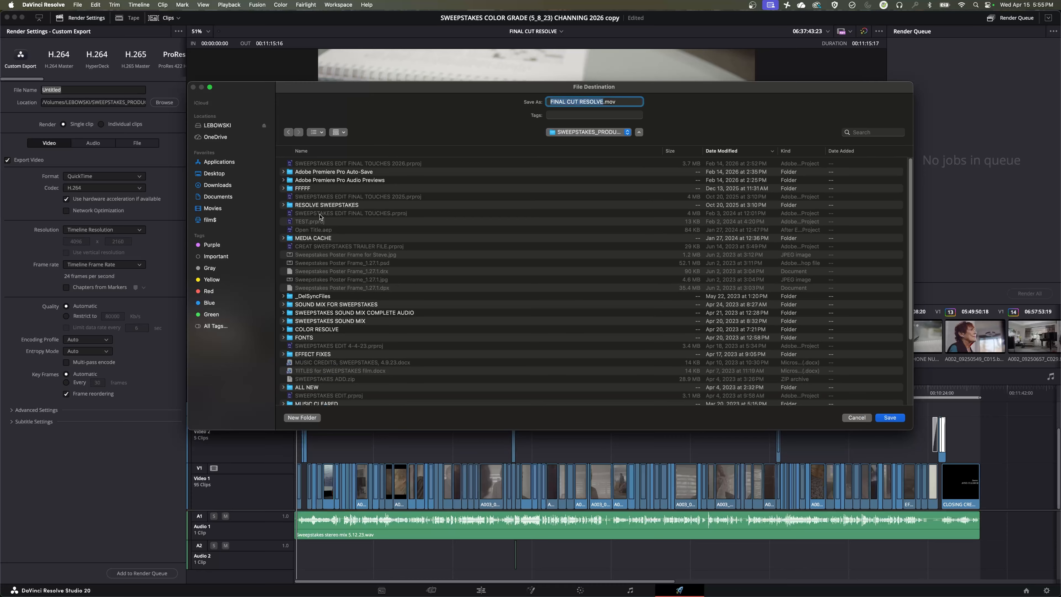
left_click(336, 152)
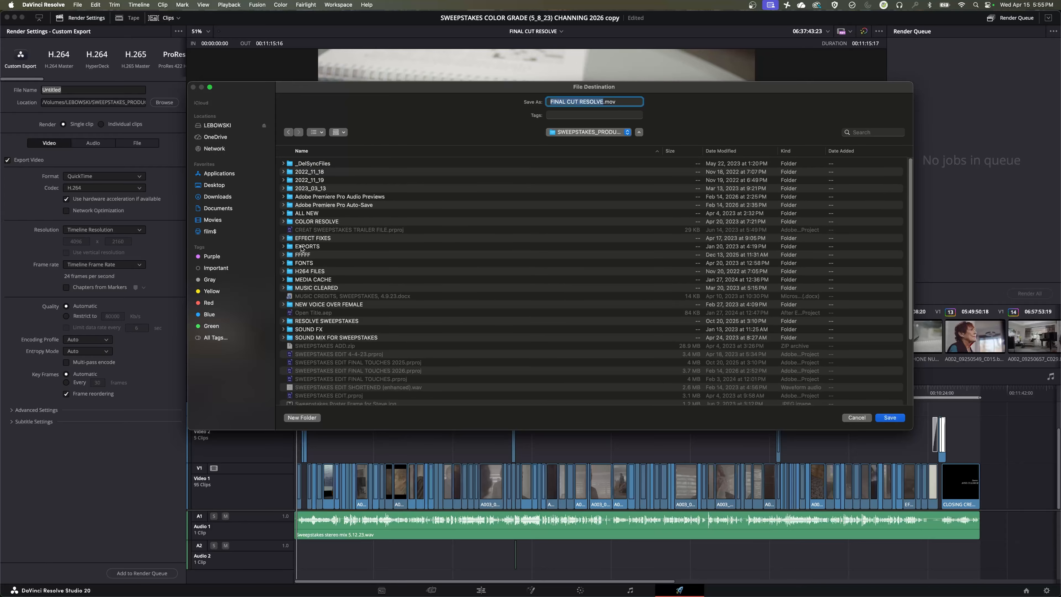
left_click(300, 247)
double_click(304, 247)
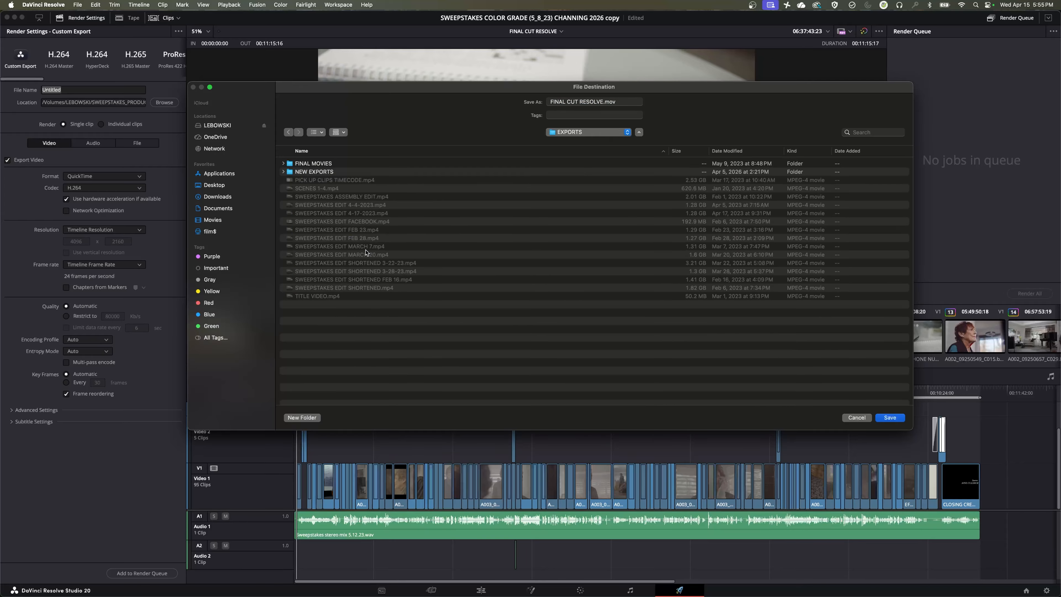
left_click(302, 417)
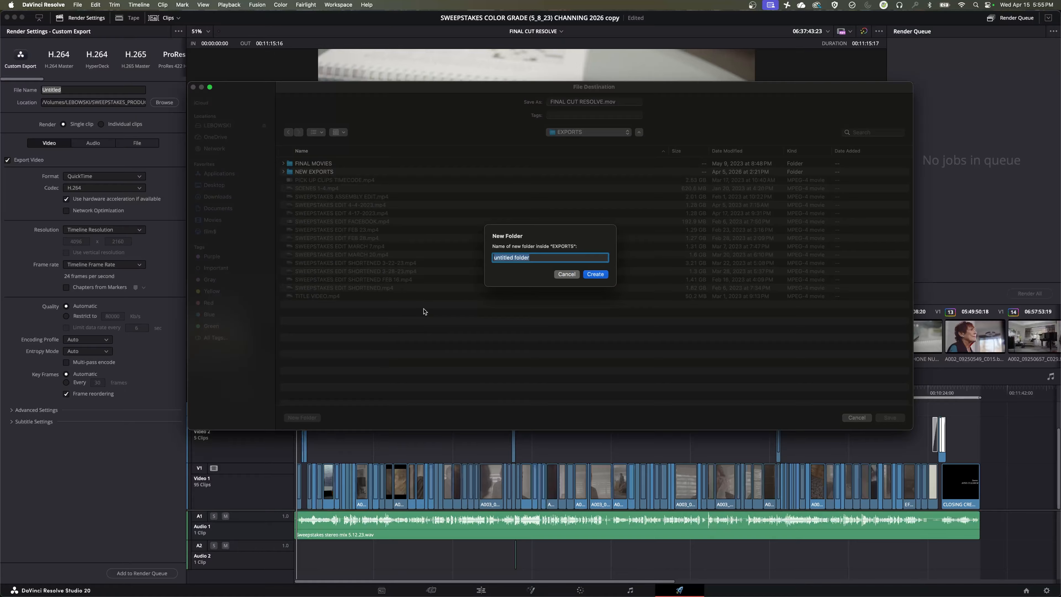
type("FINAL EXPORTS")
left_click(594, 276)
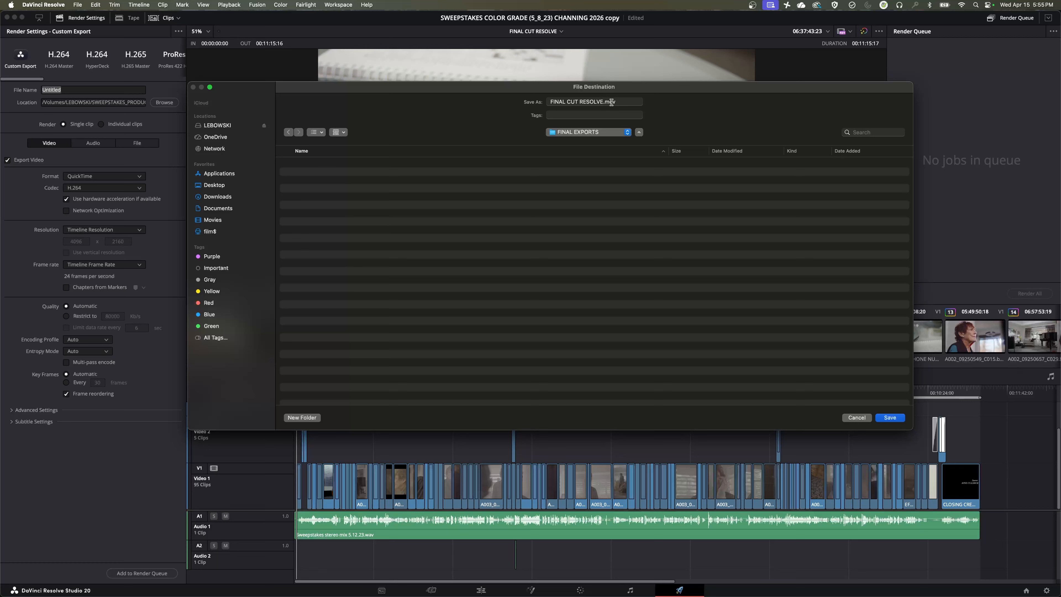
- Name the export file SWEEPSTAKES PRORES 422HQ and save it as the render destination
left_click_drag(611, 102, 525, 105)
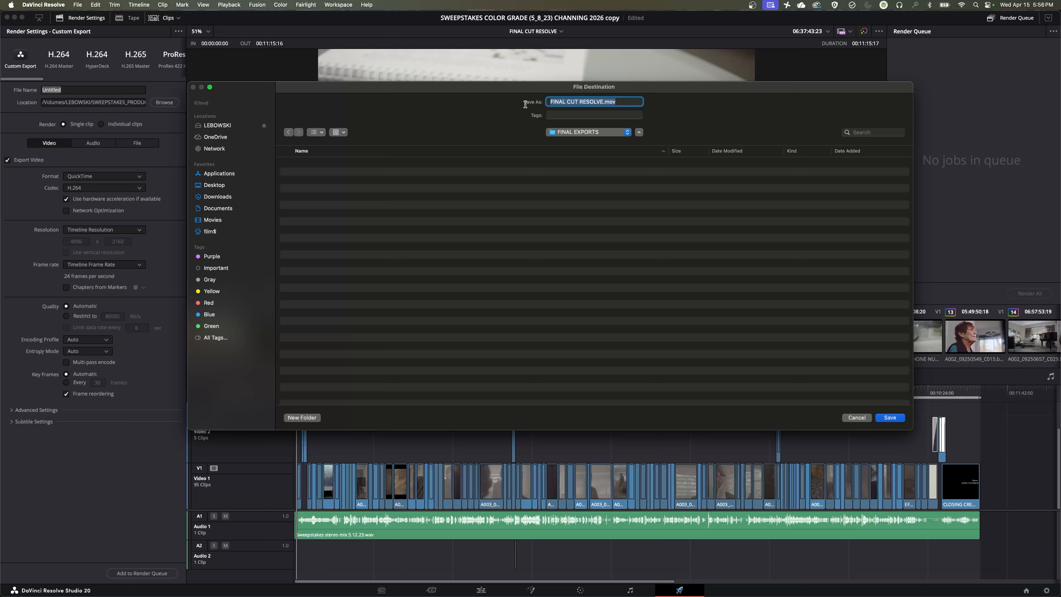
type("SWEEPSTAKES PRORES 422HQ")
left_click(890, 418)
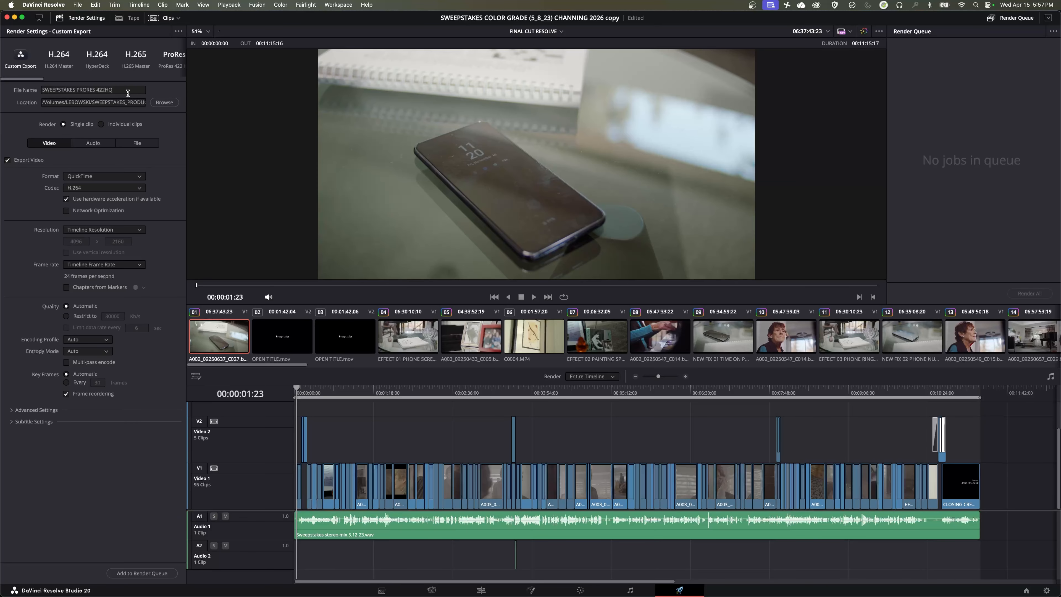
triple_click(120, 89)
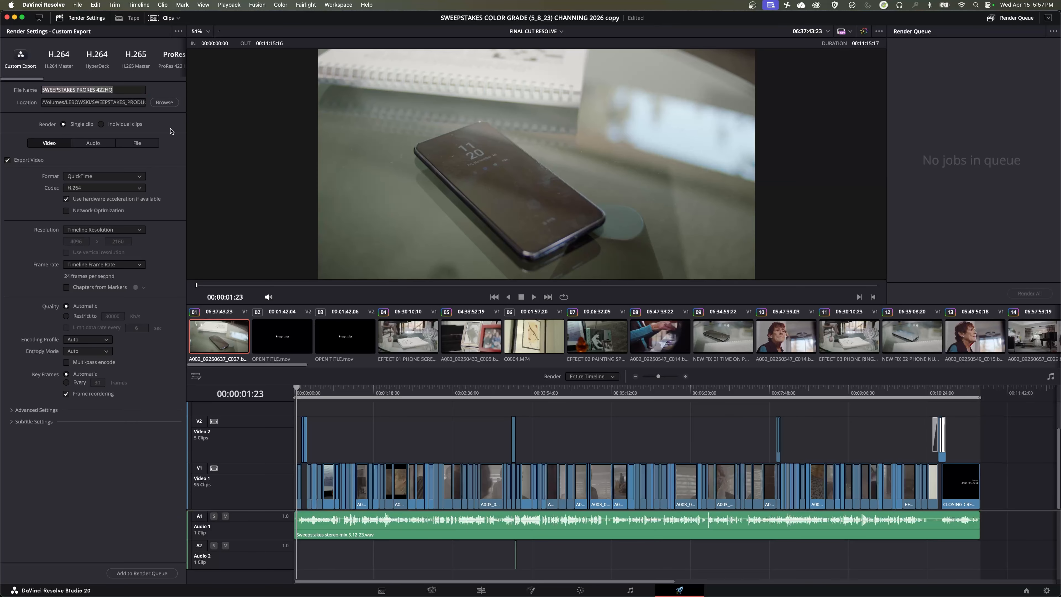
- Configure a single-clip QuickTime render with the Apple ProRes codec and type Apple ProRes 422 HQ
left_click(164, 102)
left_click(63, 124)
left_click(89, 178)
left_click(88, 178)
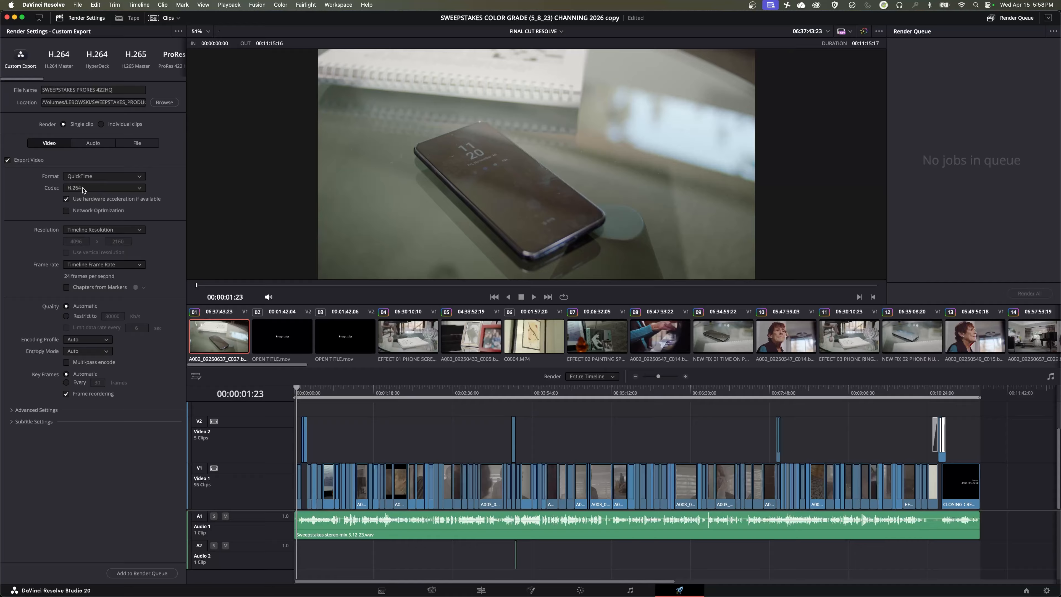
left_click(89, 189)
left_click(97, 200)
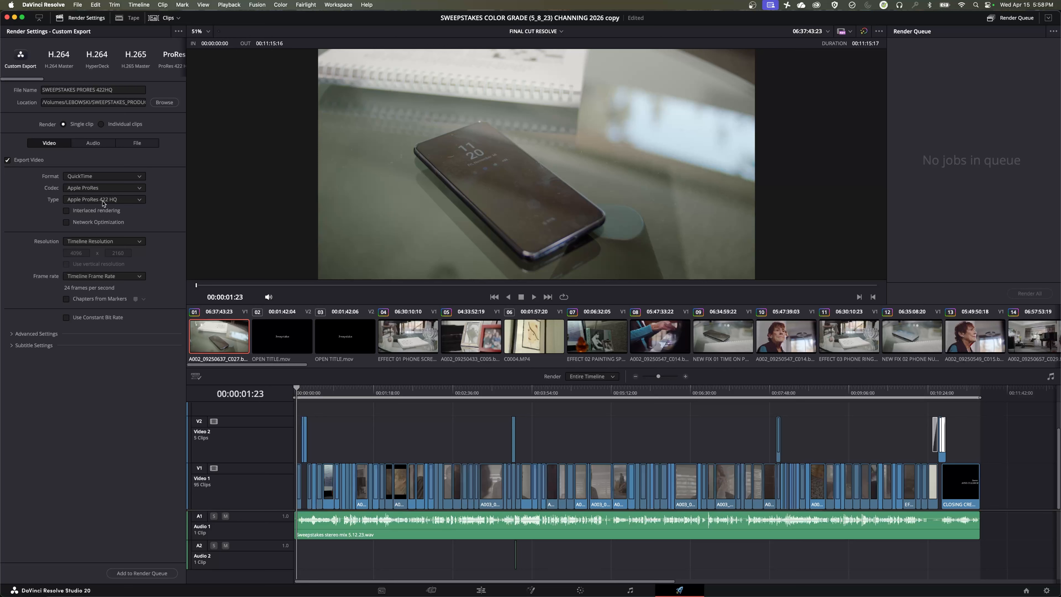
left_click(103, 204)
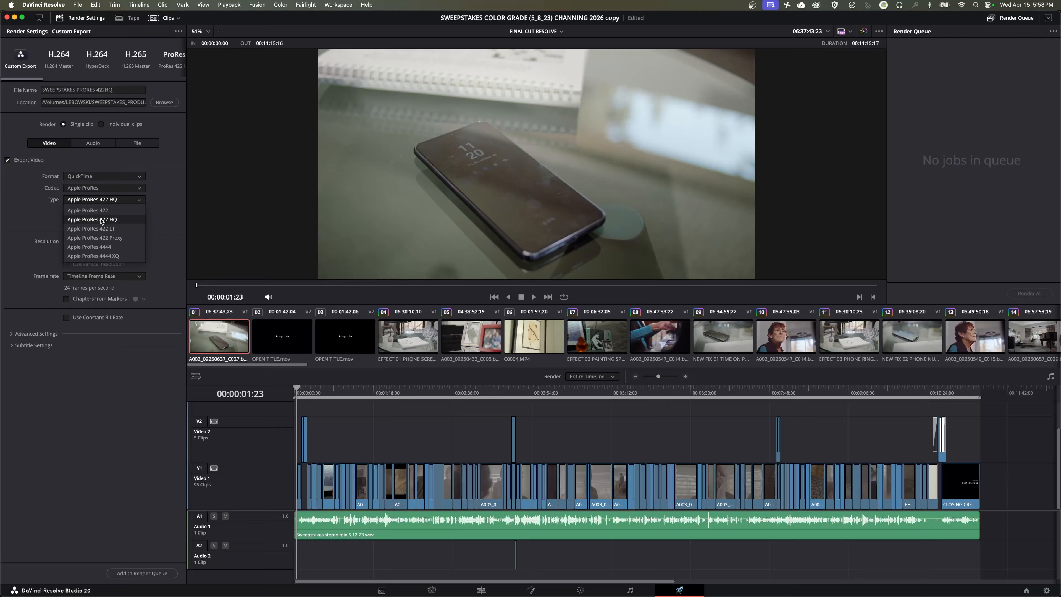
left_click(101, 220)
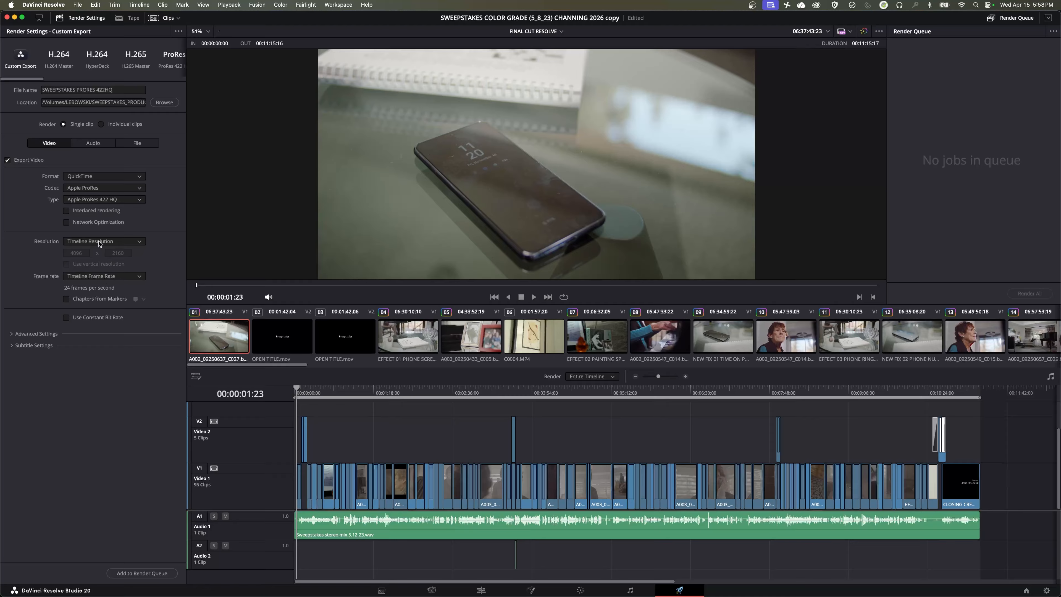
- Set the export audio's sample rate to 96000 and choose AAC as its codec
left_click(90, 146)
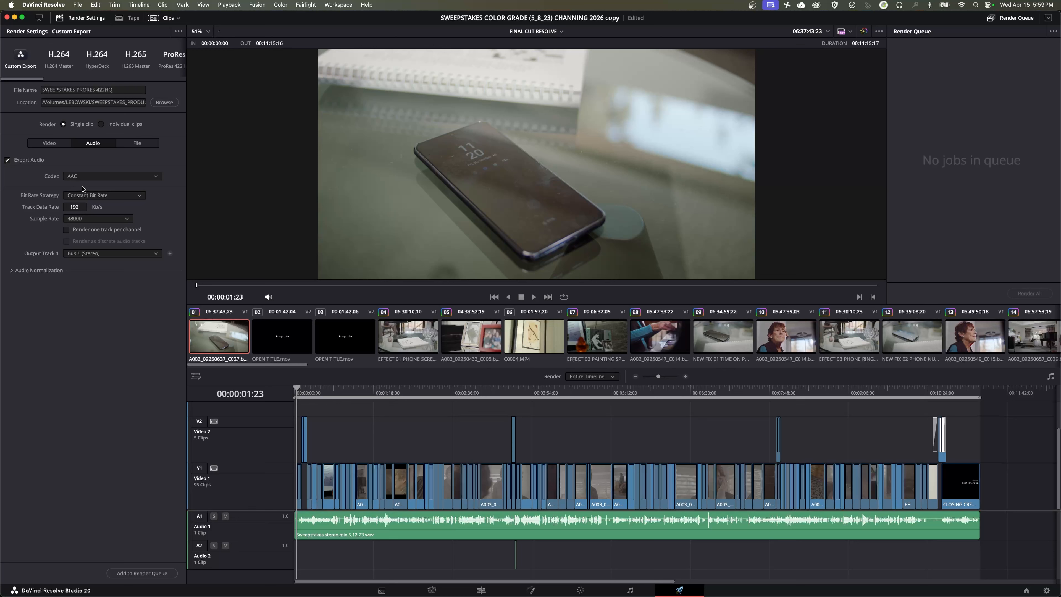
left_click(94, 221)
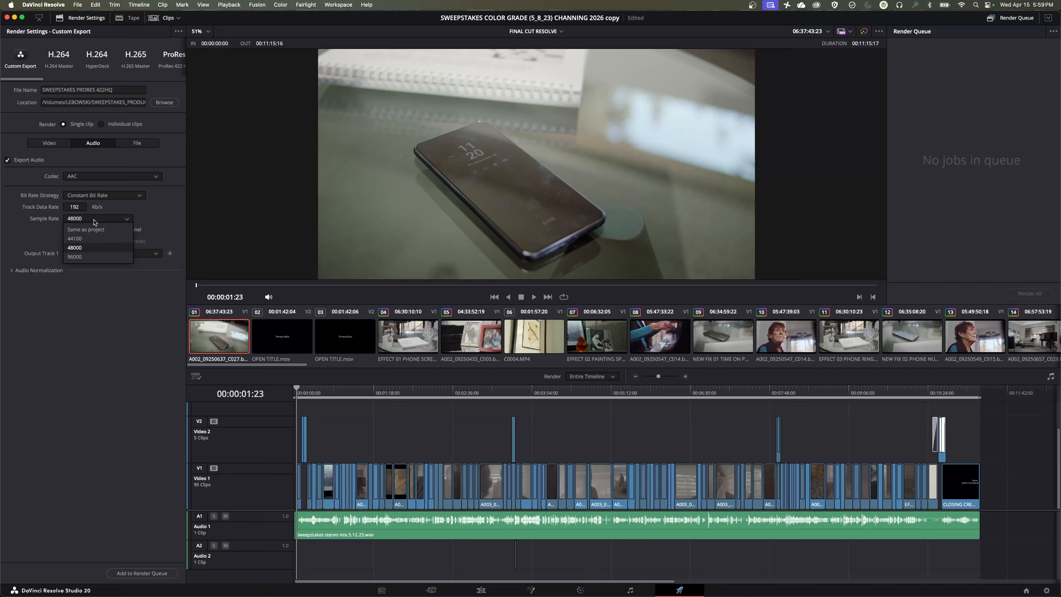
left_click(84, 256)
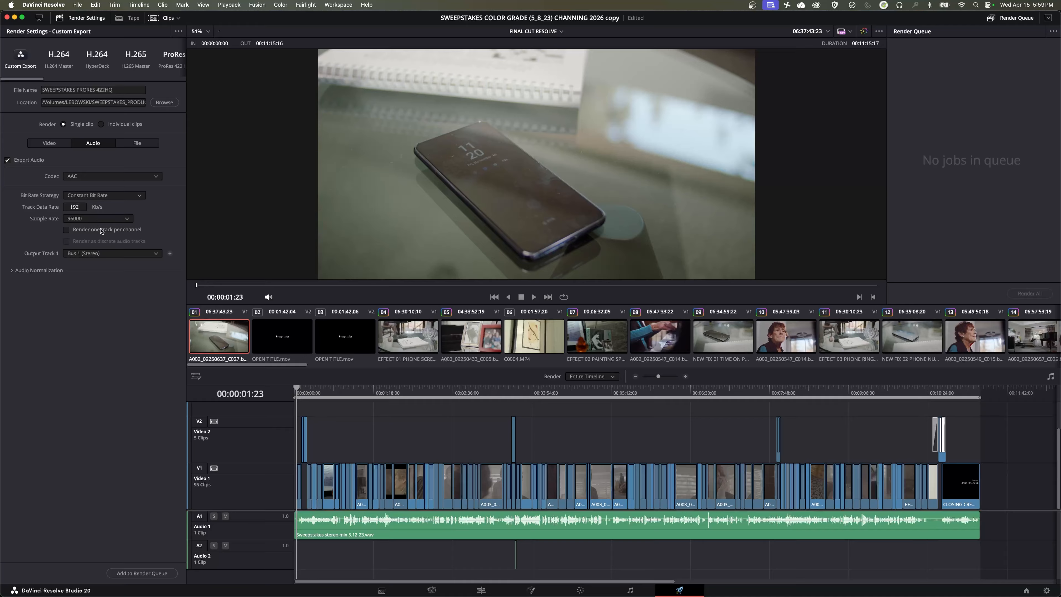
left_click(99, 175)
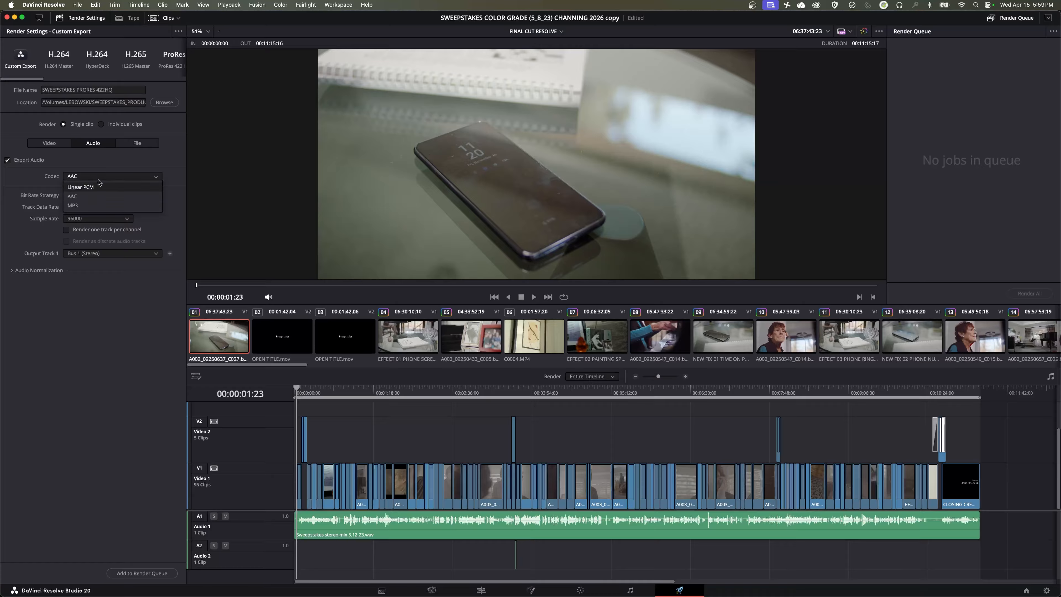
left_click(89, 197)
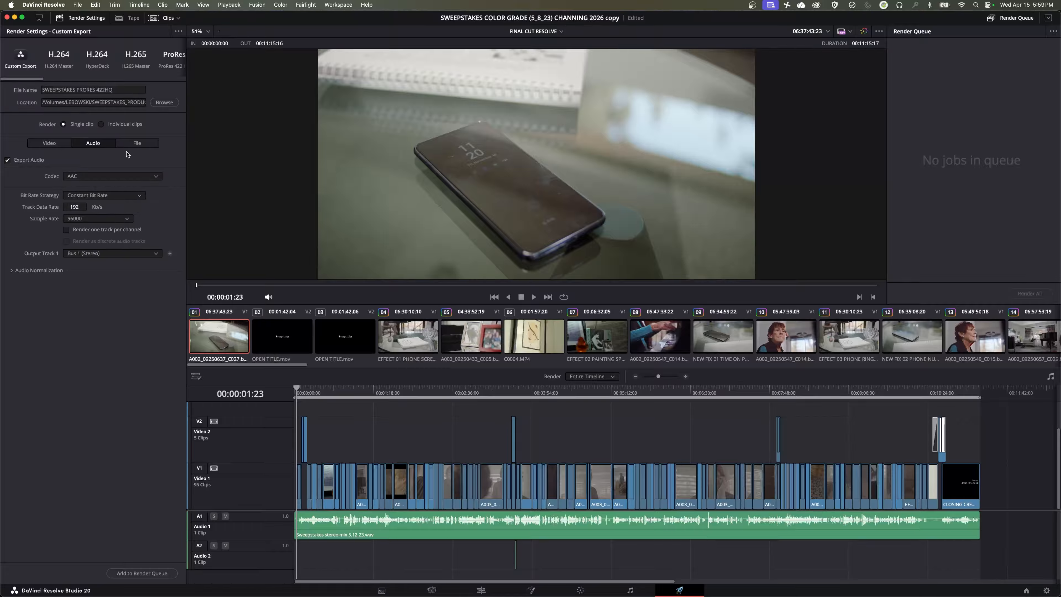
- Review the file settings and add the ProRes 422 HQ export to the render queue
left_click(140, 148)
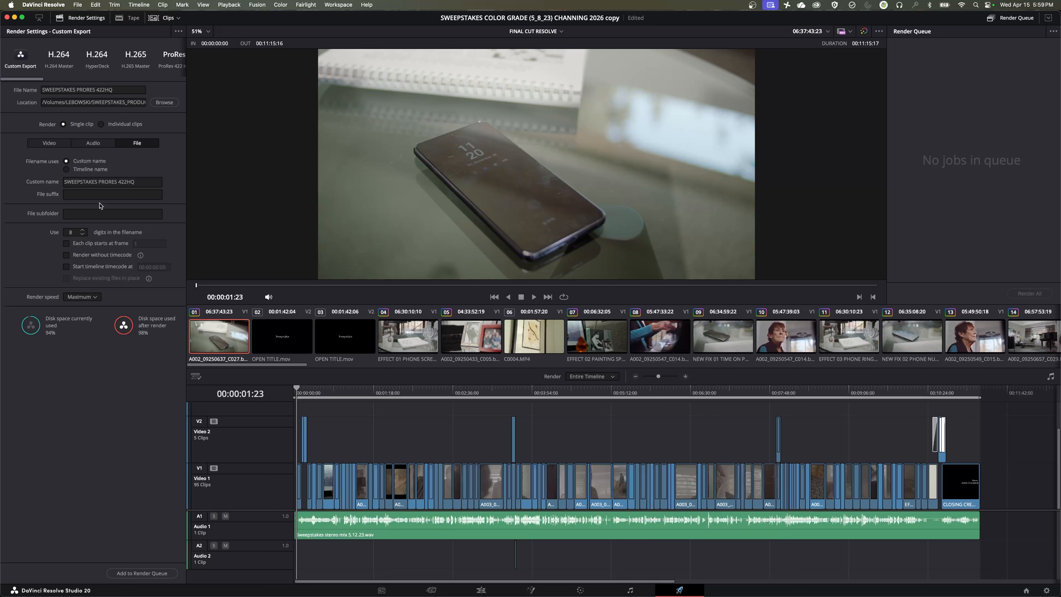
left_click(145, 573)
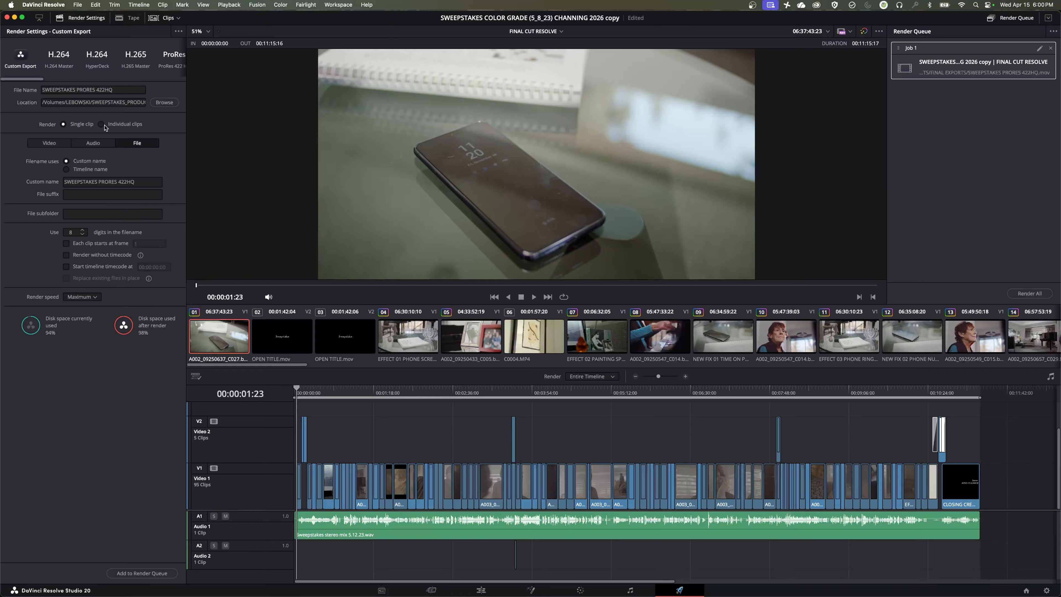
- Name the second export SWEEPSTAKES FESTIVAL 1080 SCREENER and save it in the FINAL EXPORTS folder
left_click(159, 103)
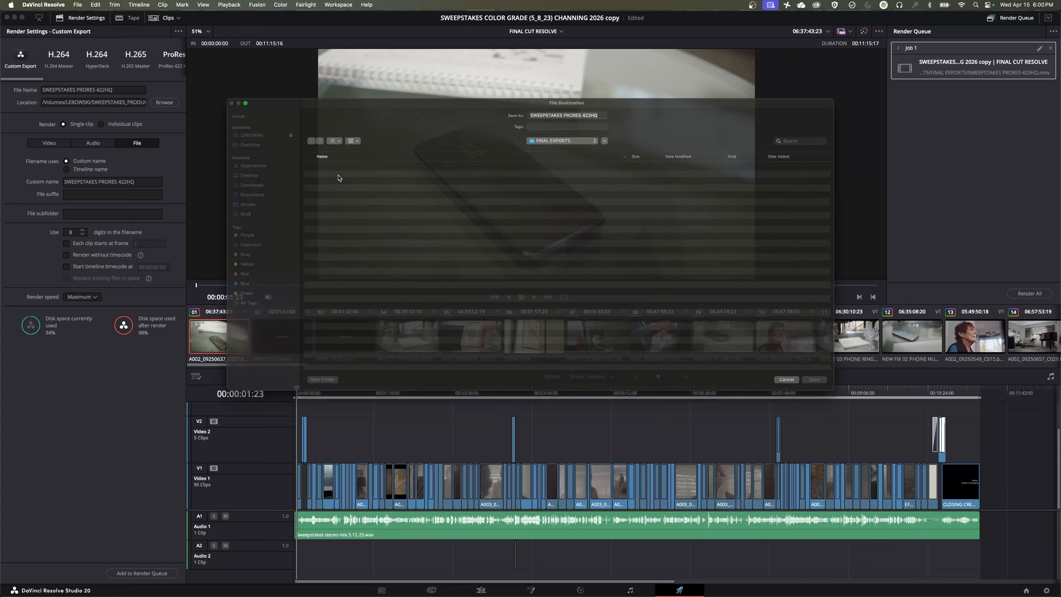
left_click(604, 94)
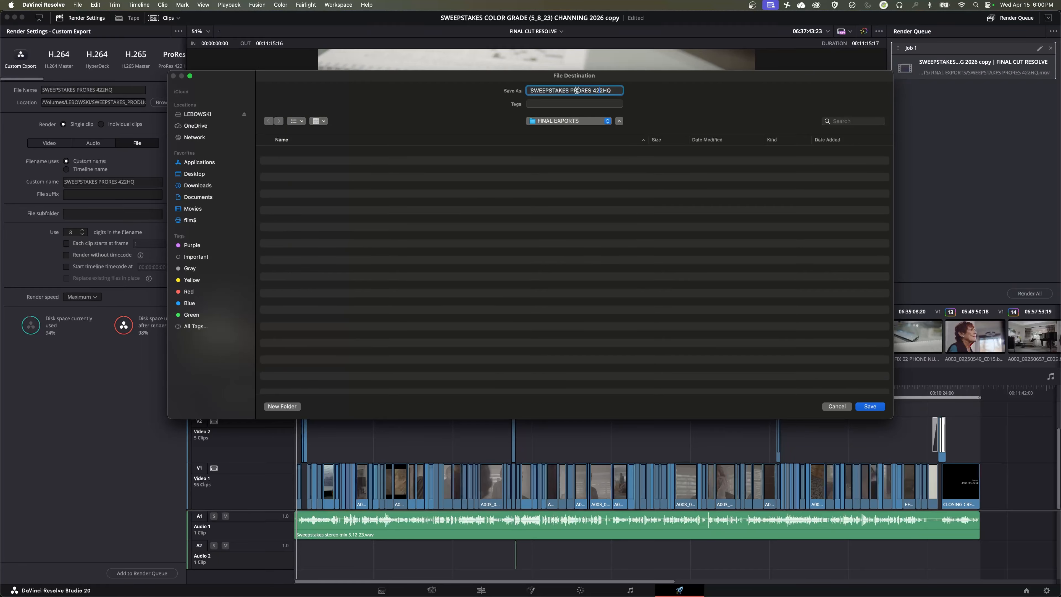
left_click_drag(569, 91, 615, 91)
type("FESTIVALK1080 SCREENER")
left_click(881, 408)
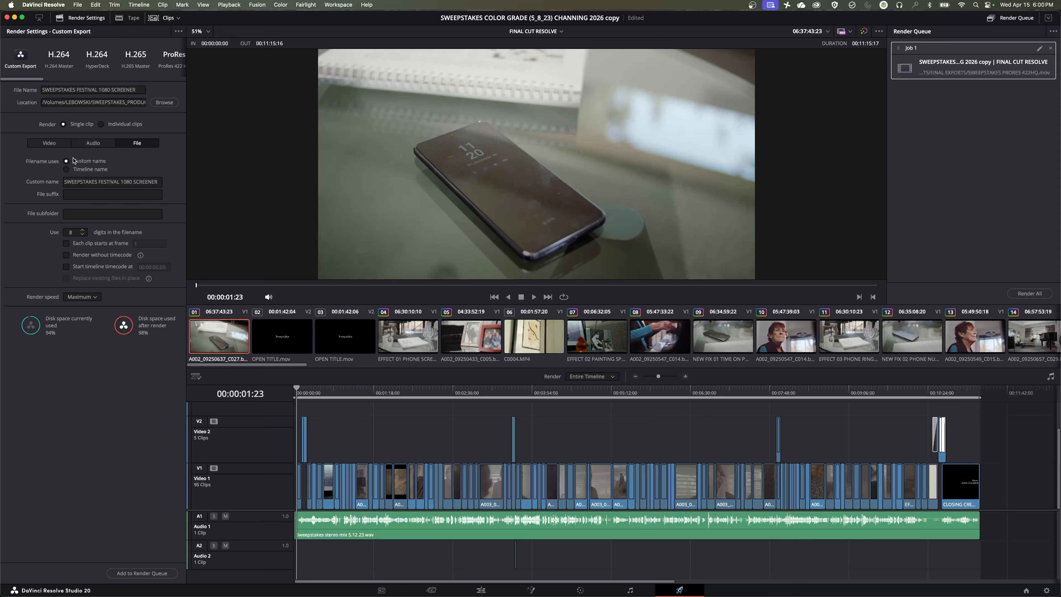
- Set the festival screener's video export to QuickTime format with the H.264 codec
left_click(50, 145)
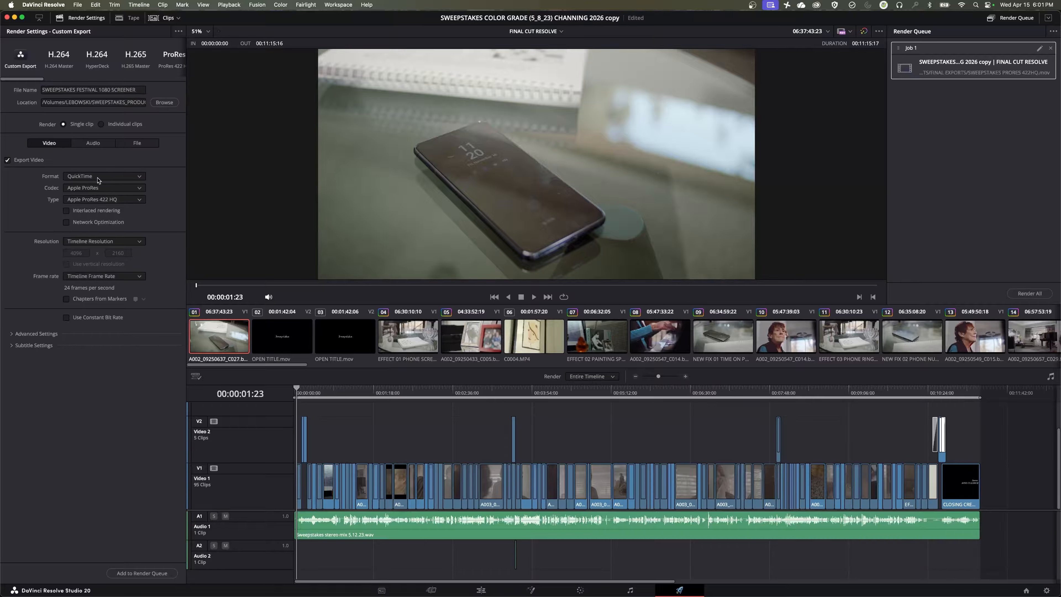
left_click(113, 179)
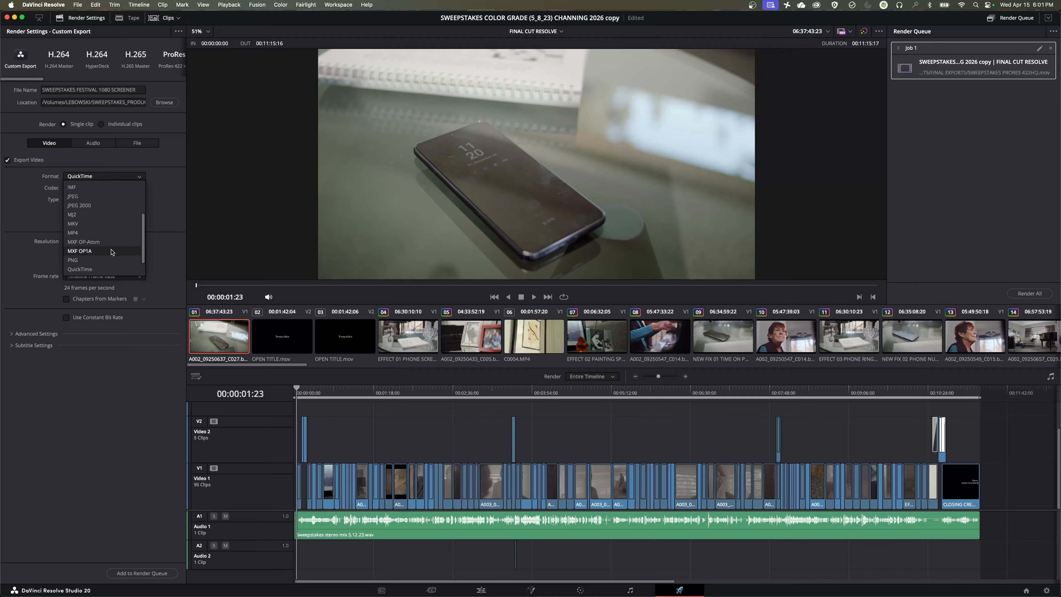
left_click(89, 233)
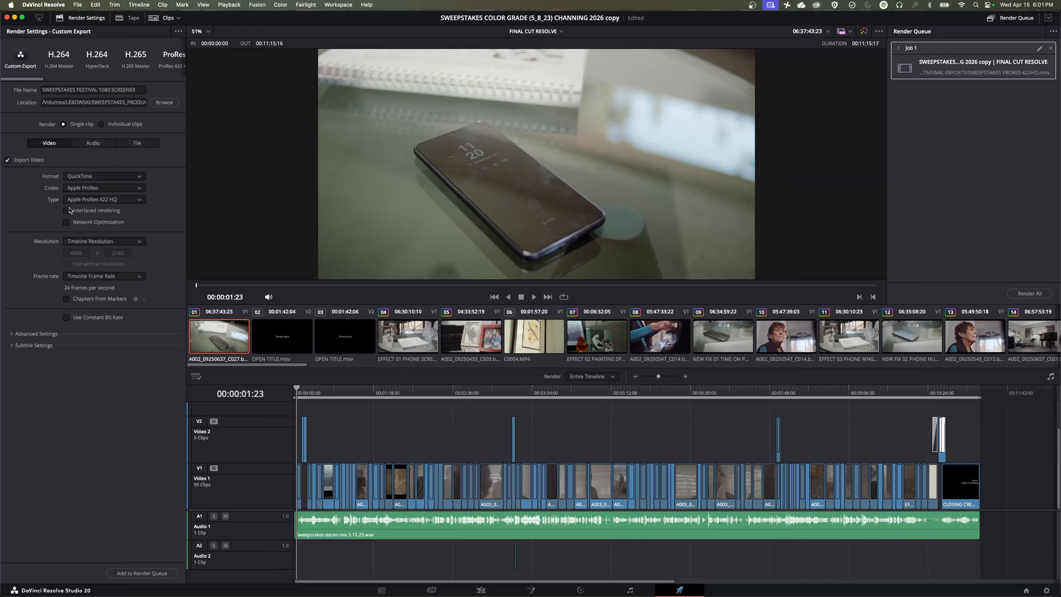
left_click(79, 190)
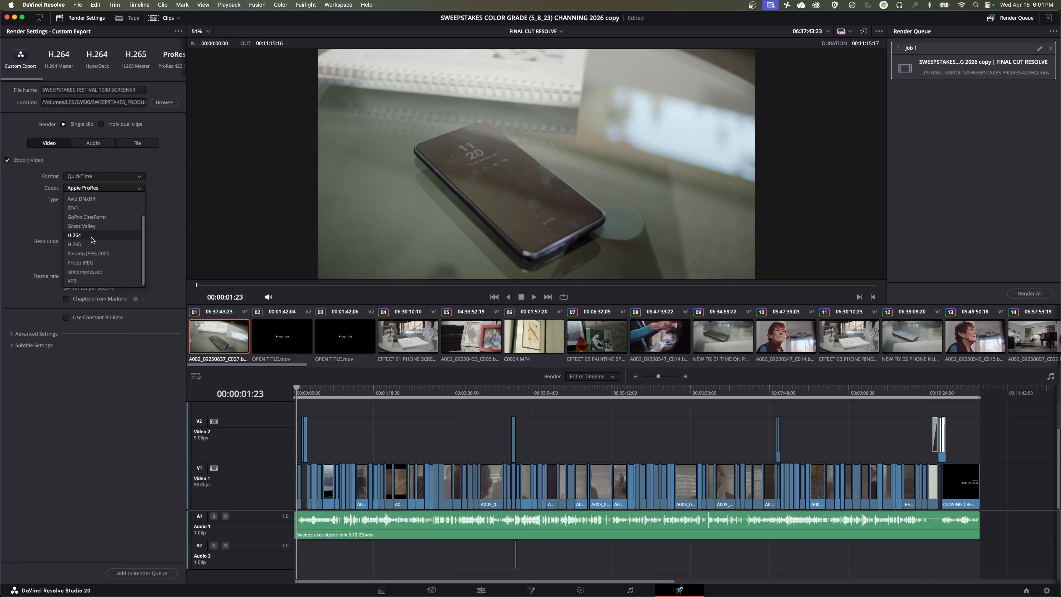
left_click(92, 236)
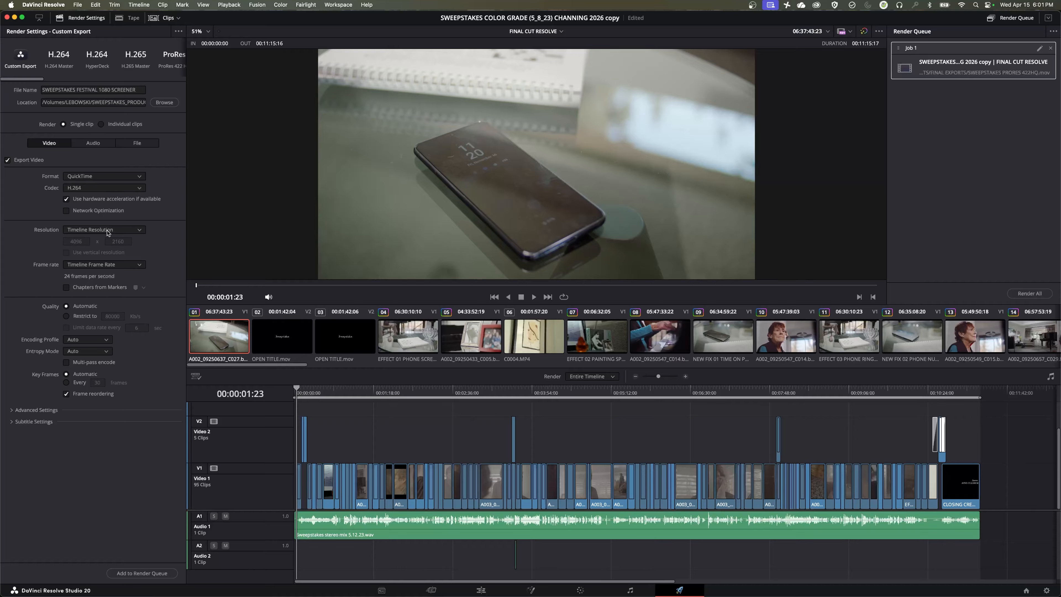
- Set the festival screener's resolution to 1920 x 1080 HD
left_click(86, 230)
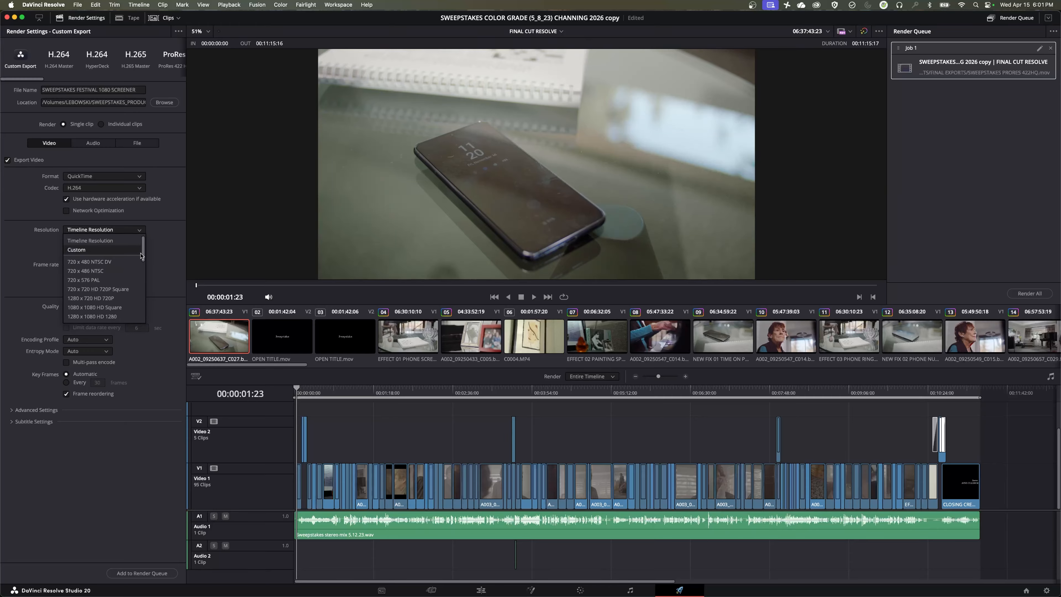
left_click_drag(143, 256, 143, 270)
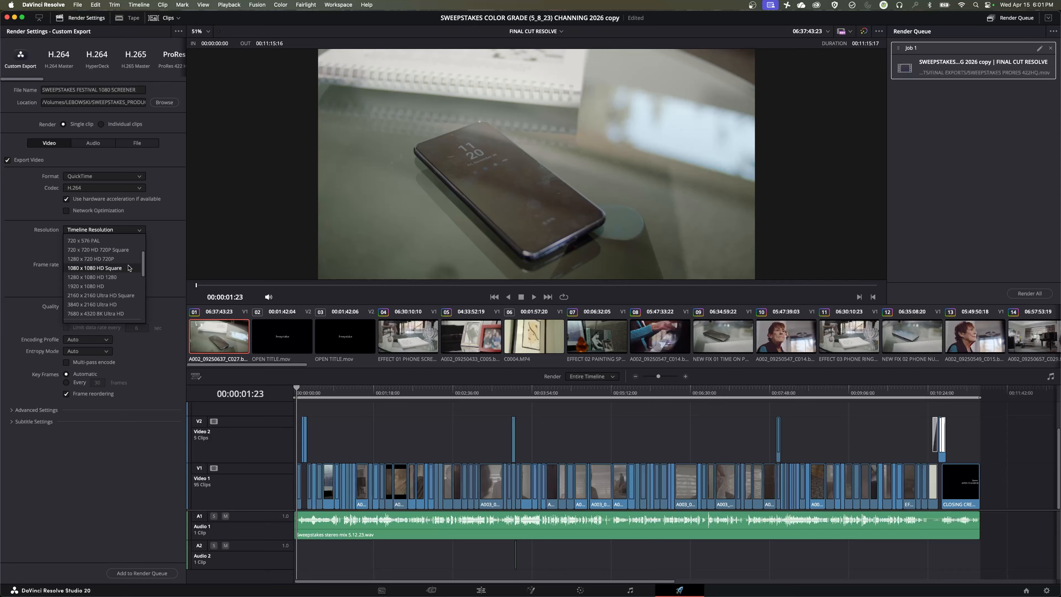
left_click(97, 287)
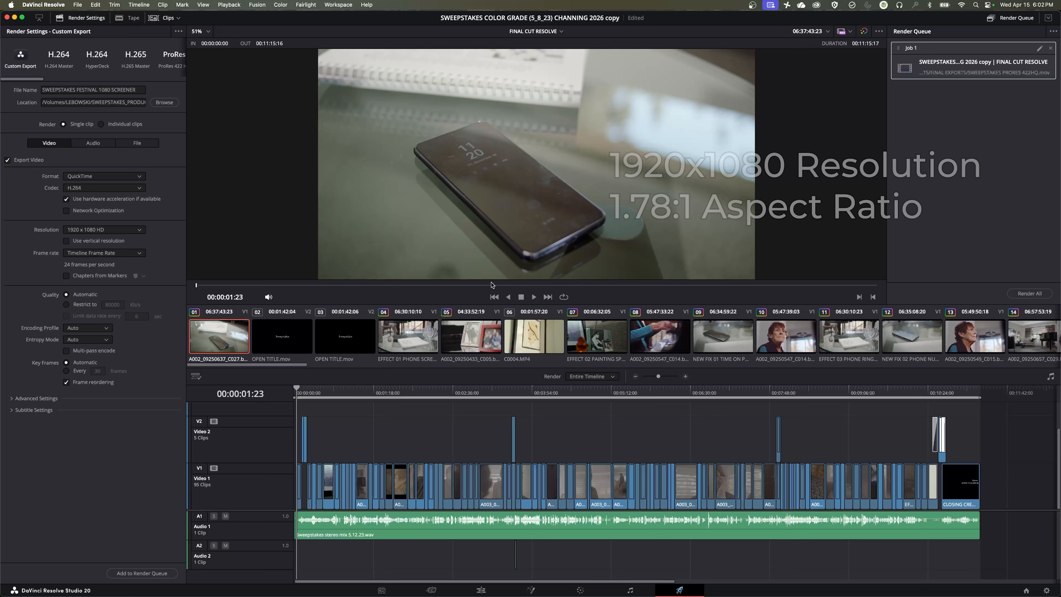
- Change the festival screener's export resolution to 2048 x 1080 DCI
left_click(101, 231)
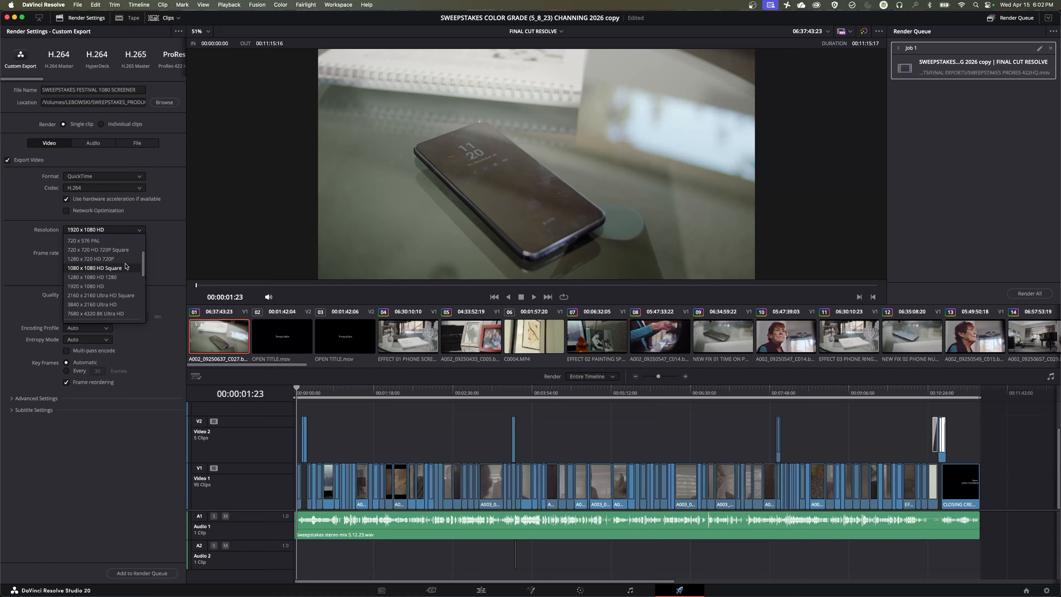
scroll(115, 278, "down", 5)
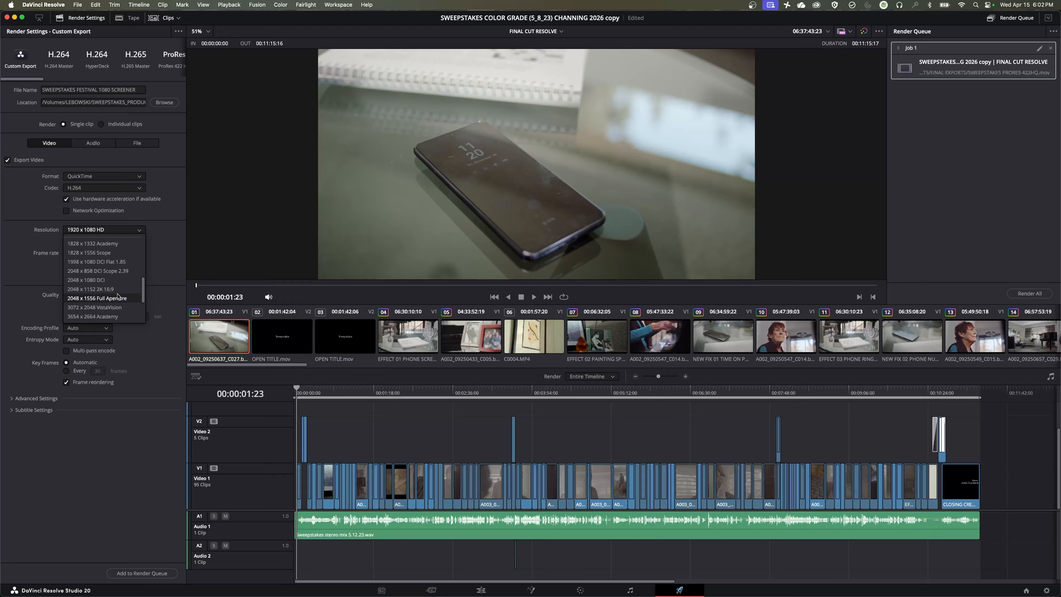
left_click(92, 281)
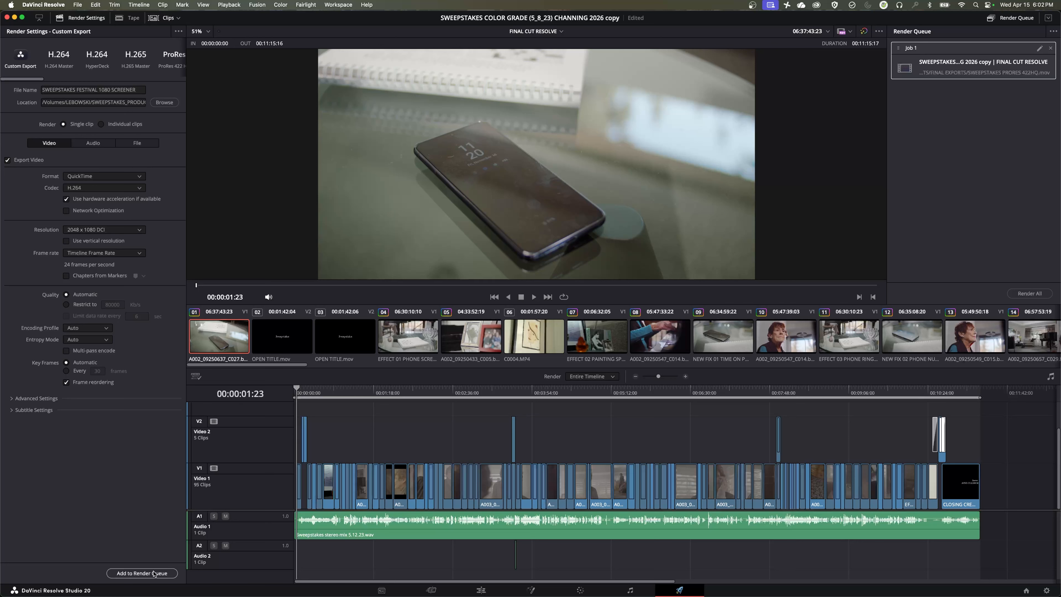
- Rename the screener export SWEEPSTAKES FESTIVAL 2K 1080 SCREENER and add it to the render queue
left_click(99, 89)
type("2K")
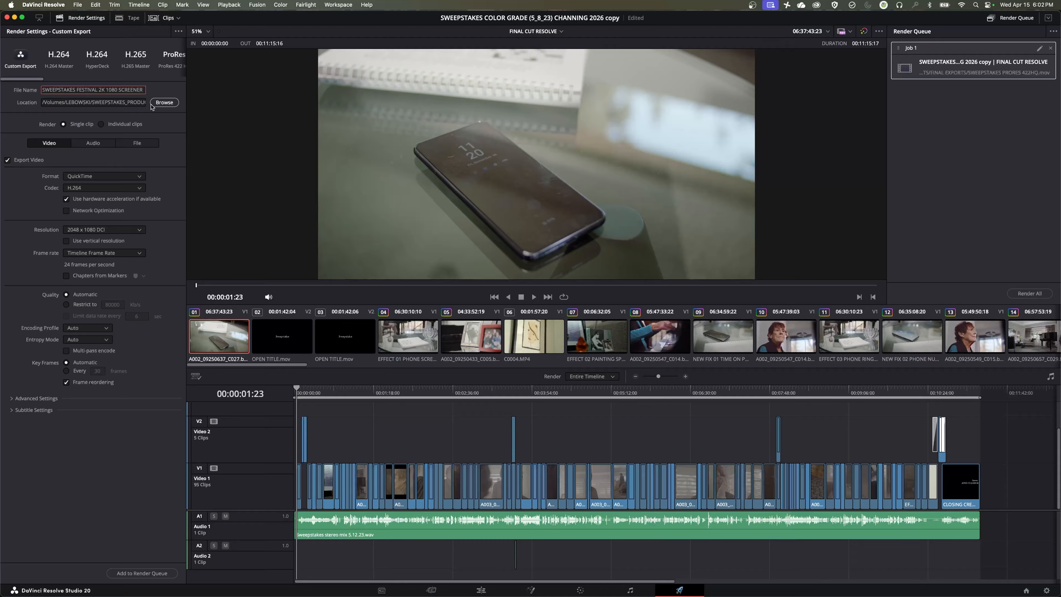
left_click(159, 572)
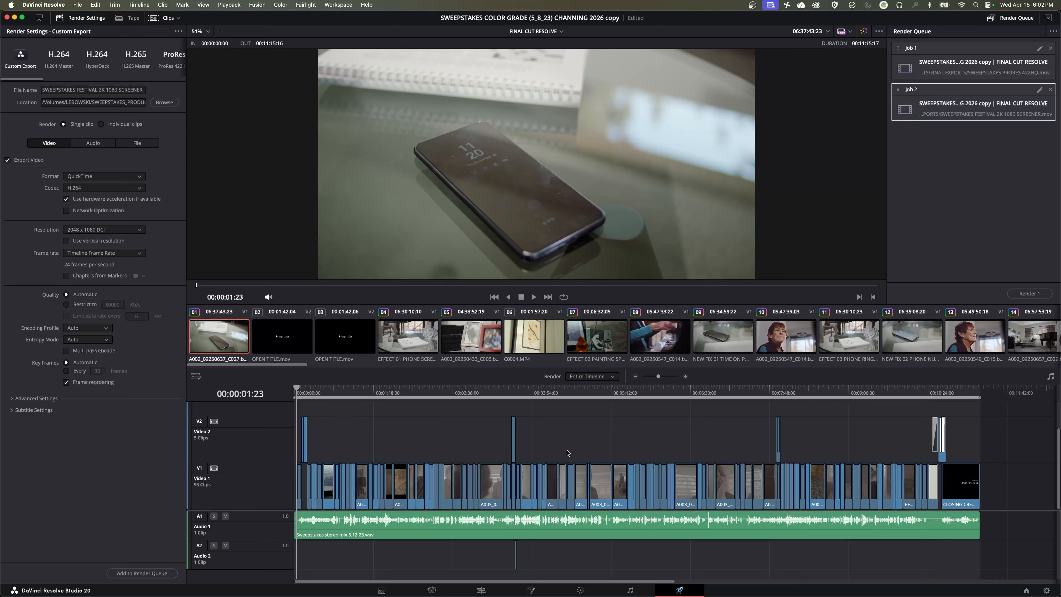
- Set the resolution to 1920 x 1080 HD for a third export
left_click(96, 231)
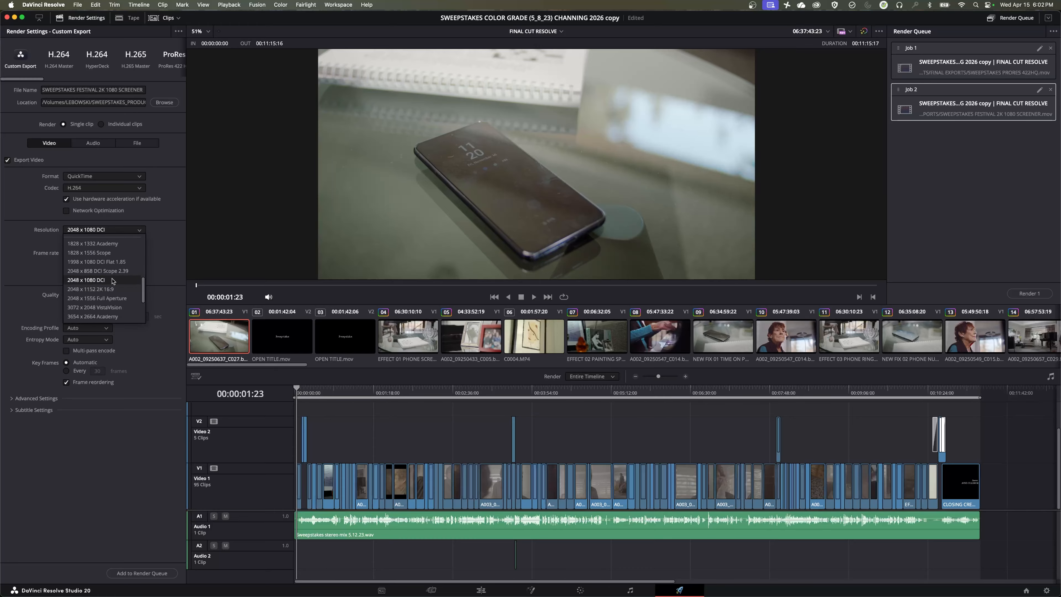
scroll(104, 281, "up", 6)
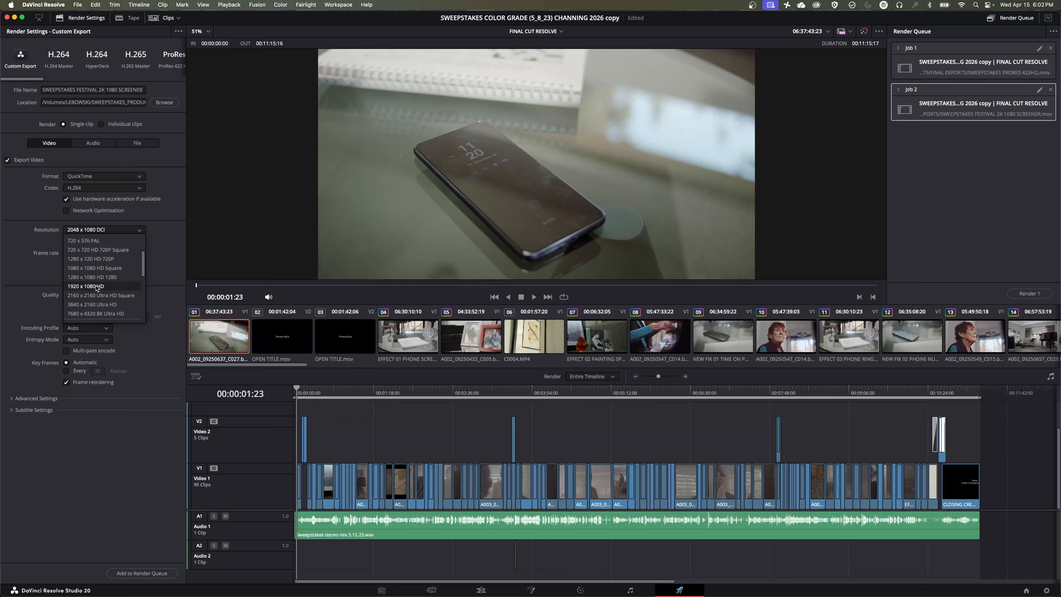
left_click(97, 286)
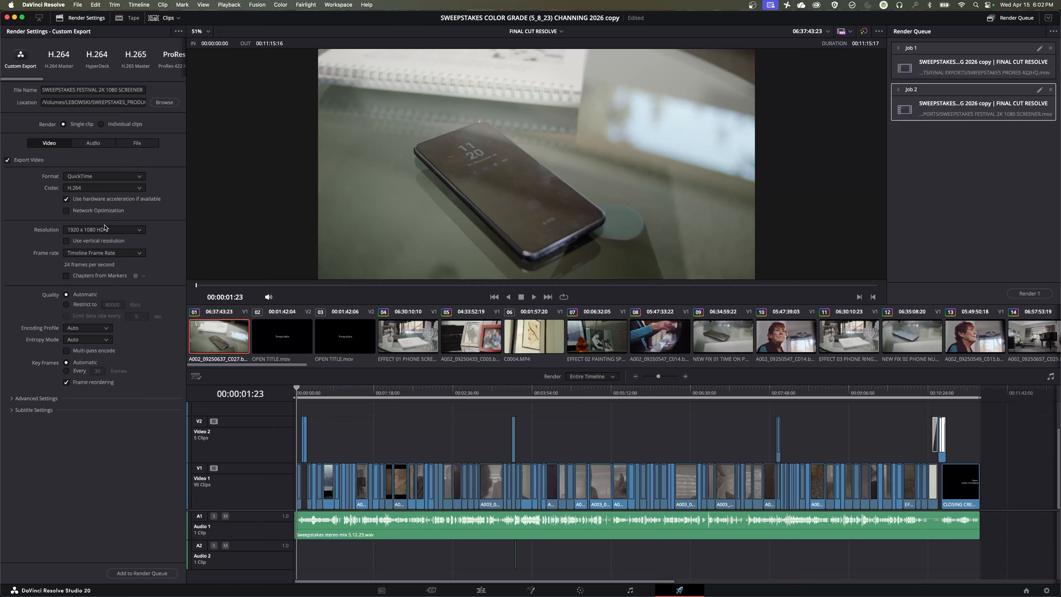
- Rename the third export SWEEPSTAKES FESTIVAL 1920x1080 SCREENER
left_click(106, 89)
key("BackSpace")
key("BackSpace")
key("BackSpace")
type("1920x")
- Set the 1920x1080 screener's audio sample rate to 48000 and add the export to the render queue
left_click(101, 143)
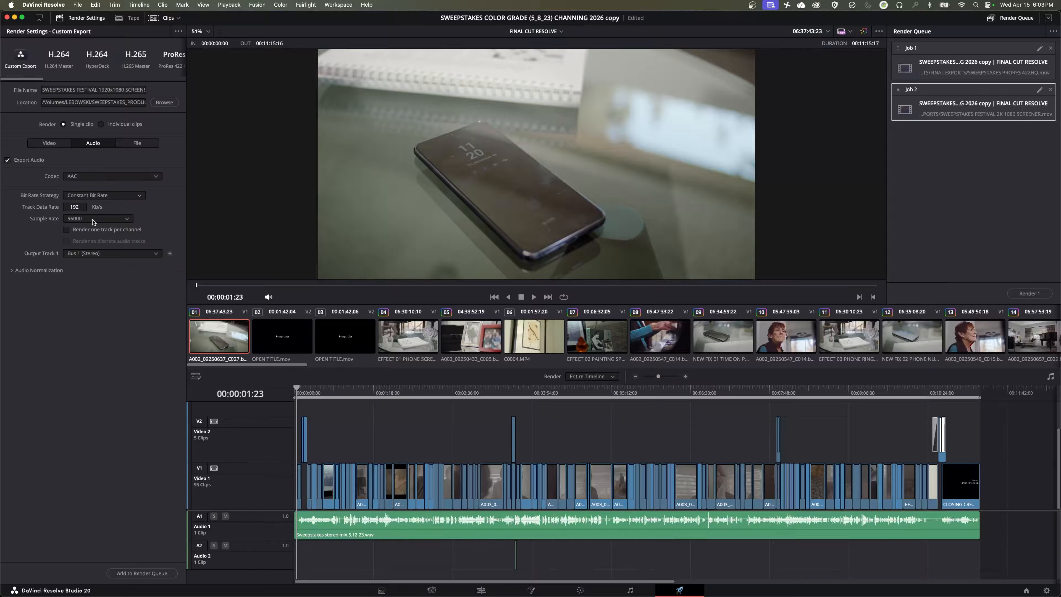
left_click(92, 221)
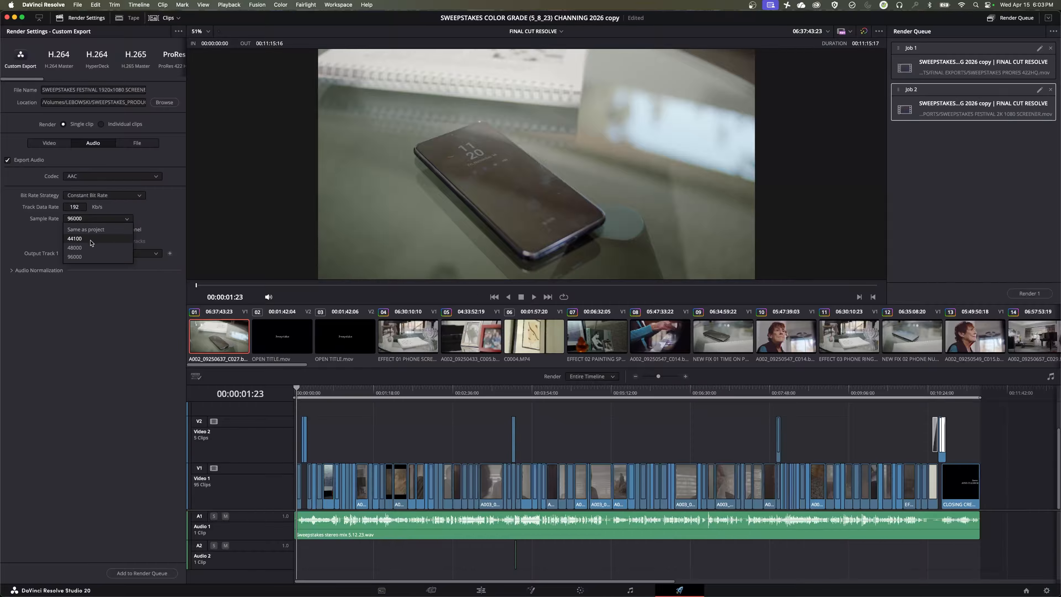
left_click(93, 248)
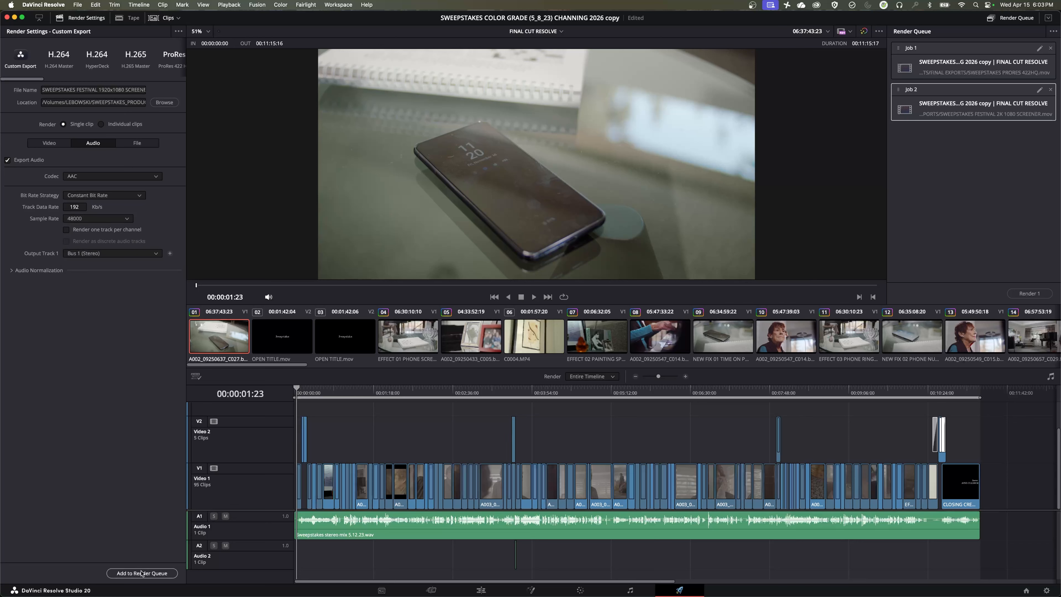
left_click(126, 573)
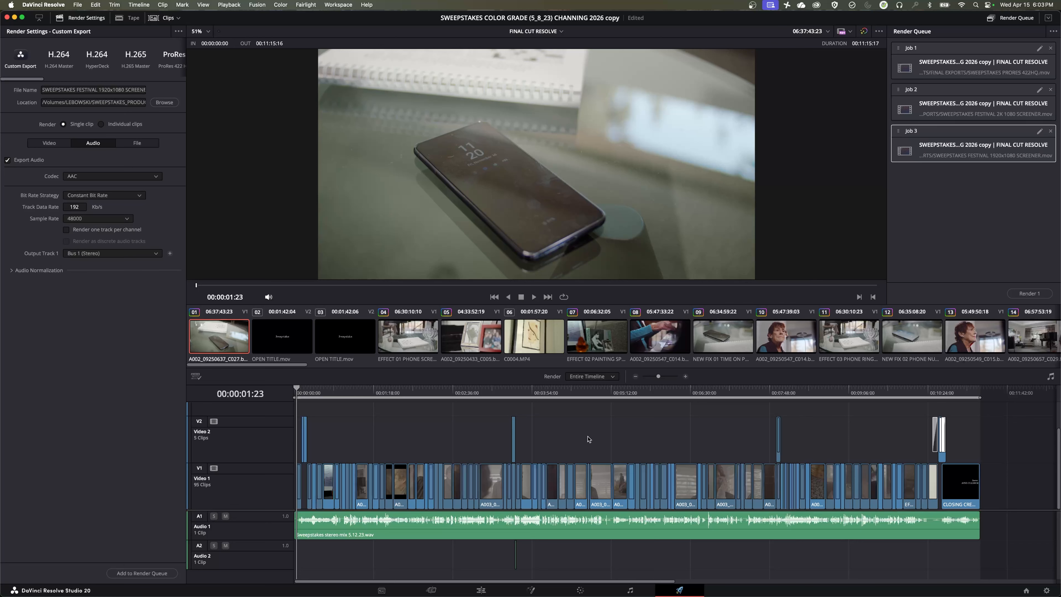
- Edit the queued 2K screener job so its audio sample rate is 48000, and update the job
left_click(1040, 90)
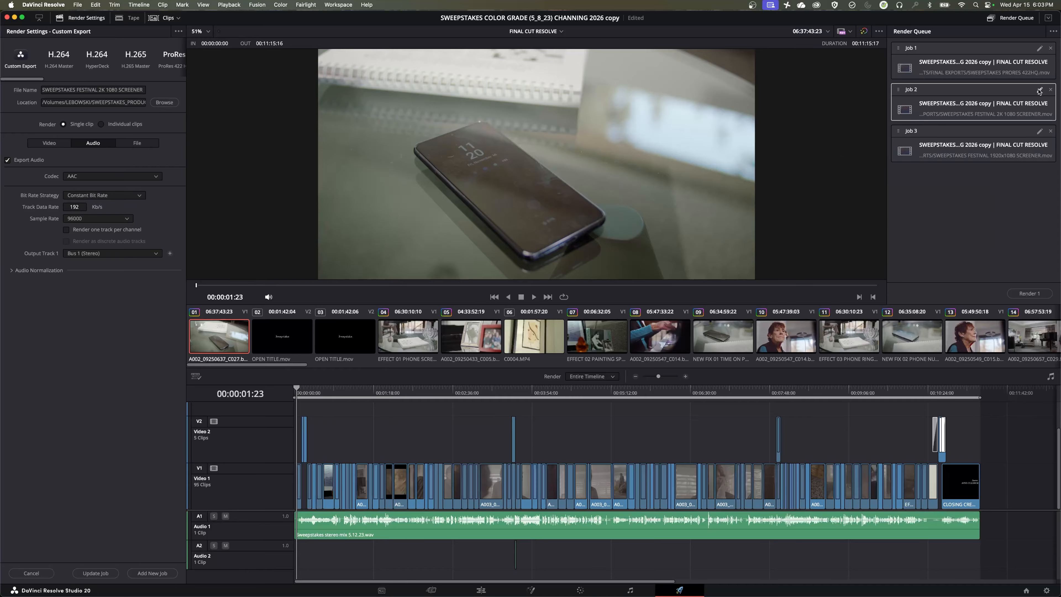
left_click(110, 221)
left_click(103, 248)
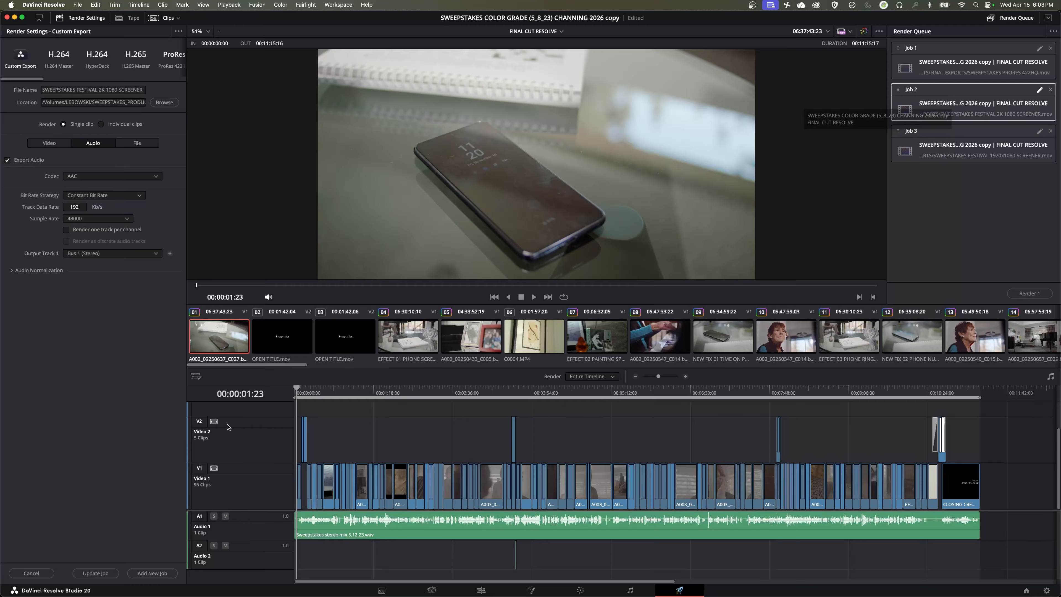
left_click(96, 573)
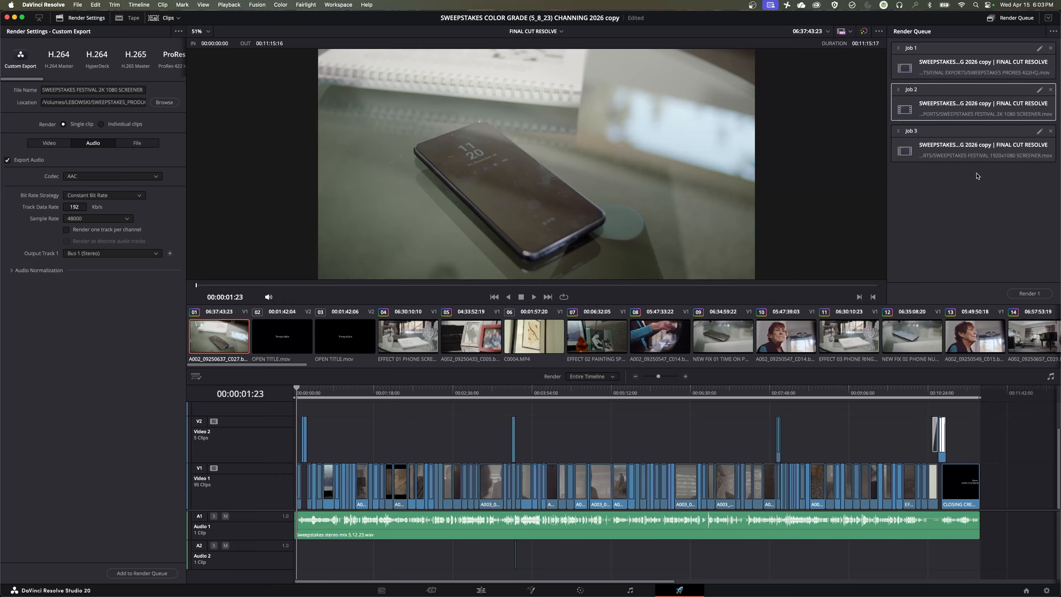
- Select all three jobs in the render queue and render them
left_click(968, 203)
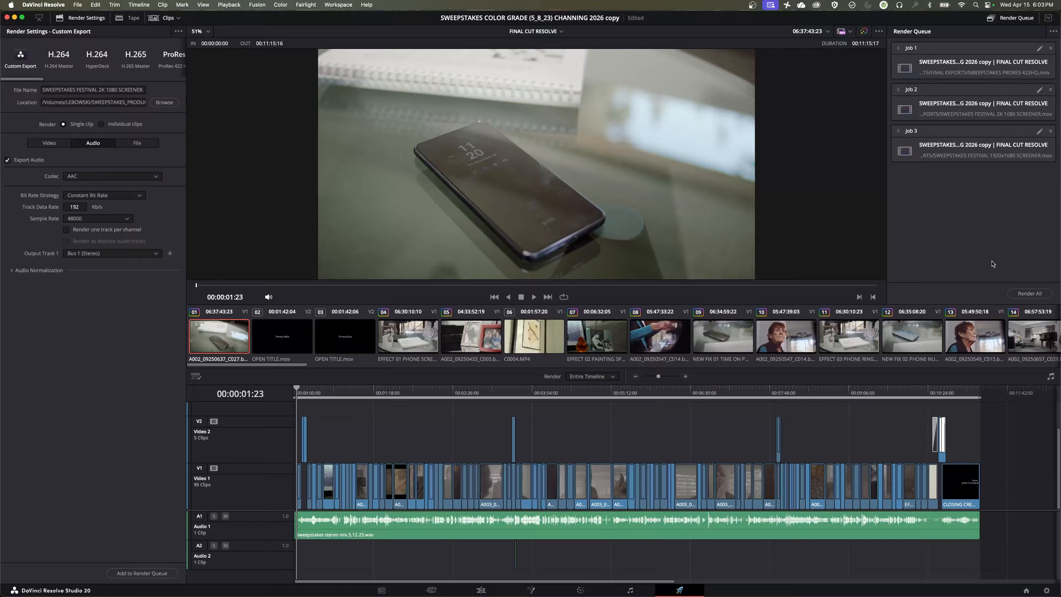
left_click_drag(993, 263, 915, 67)
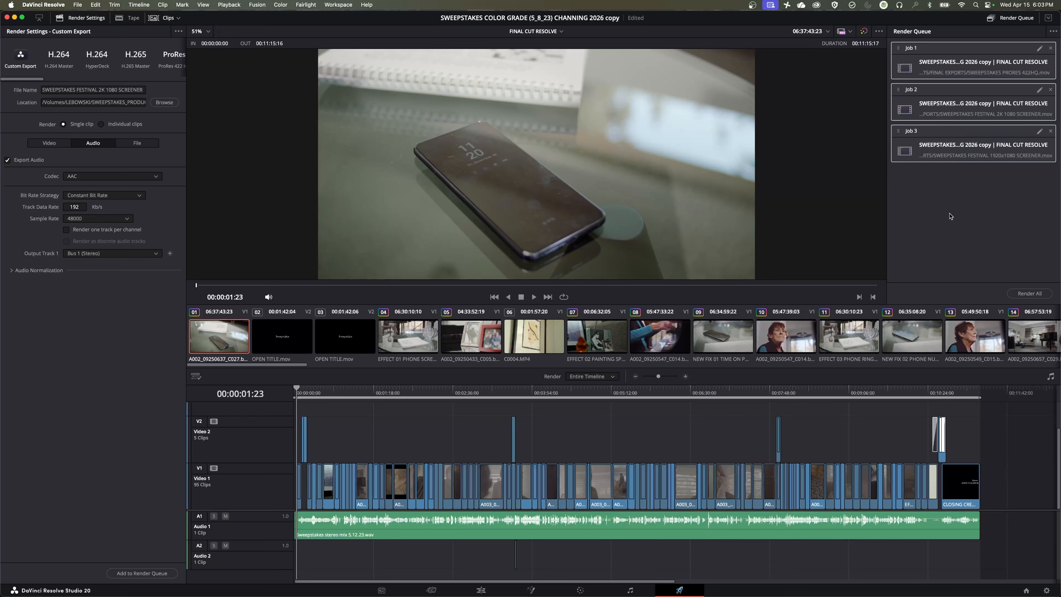
left_click(945, 219)
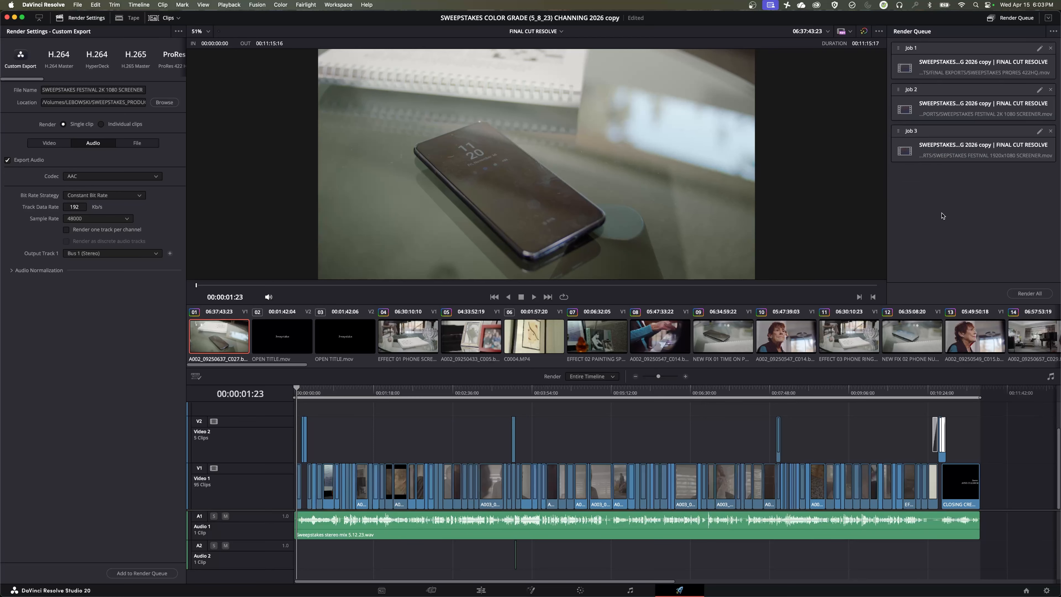
left_click_drag(951, 202, 911, 71)
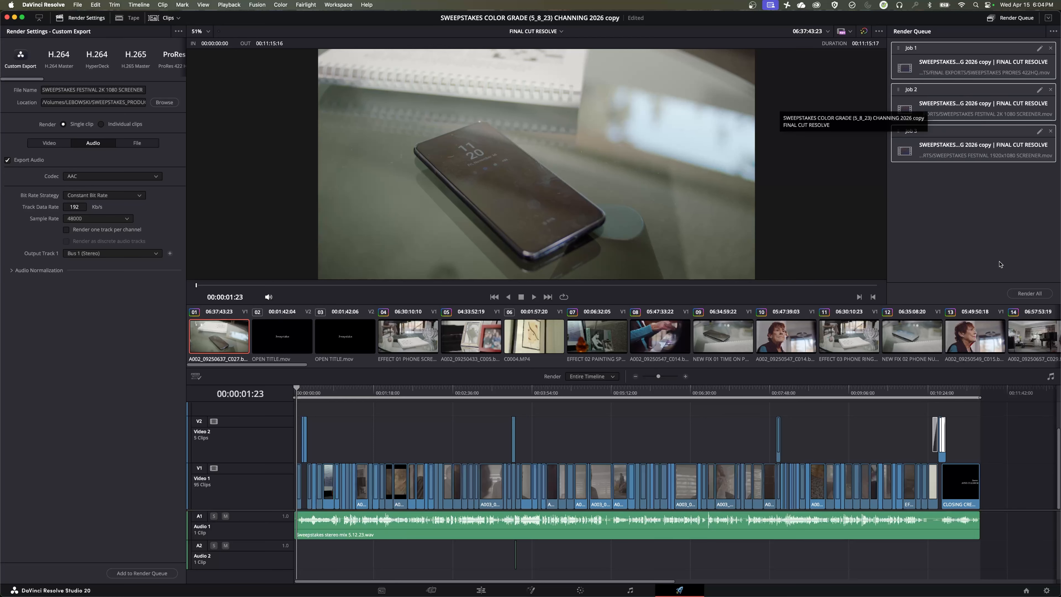
left_click(1021, 295)
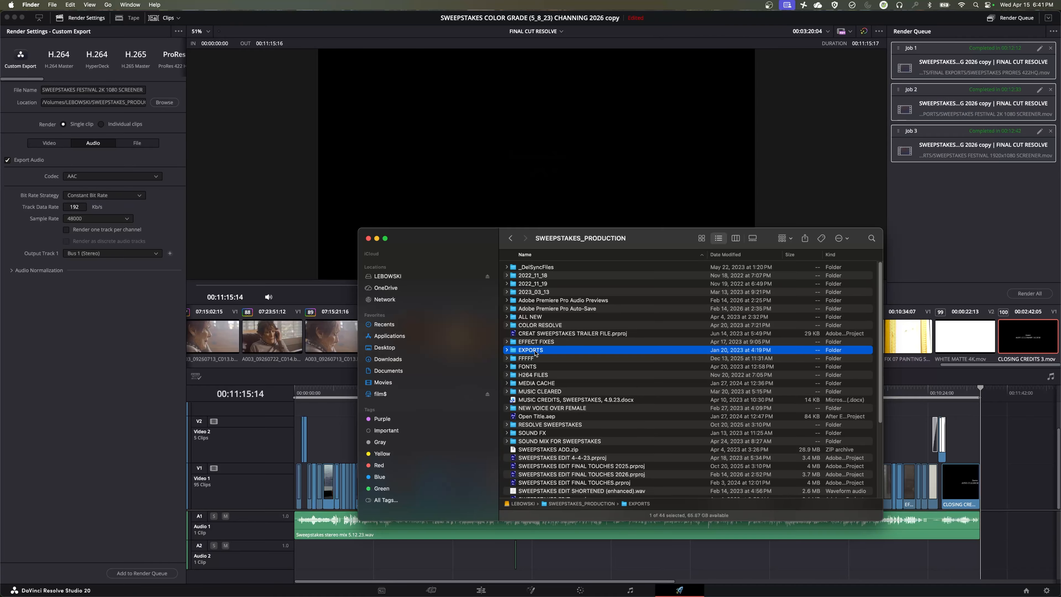
- In Finder, open the FINAL EXPORTS folder inside EXPORTS and examine the rendered ProRes and screener files' sizes
double_click(535, 352)
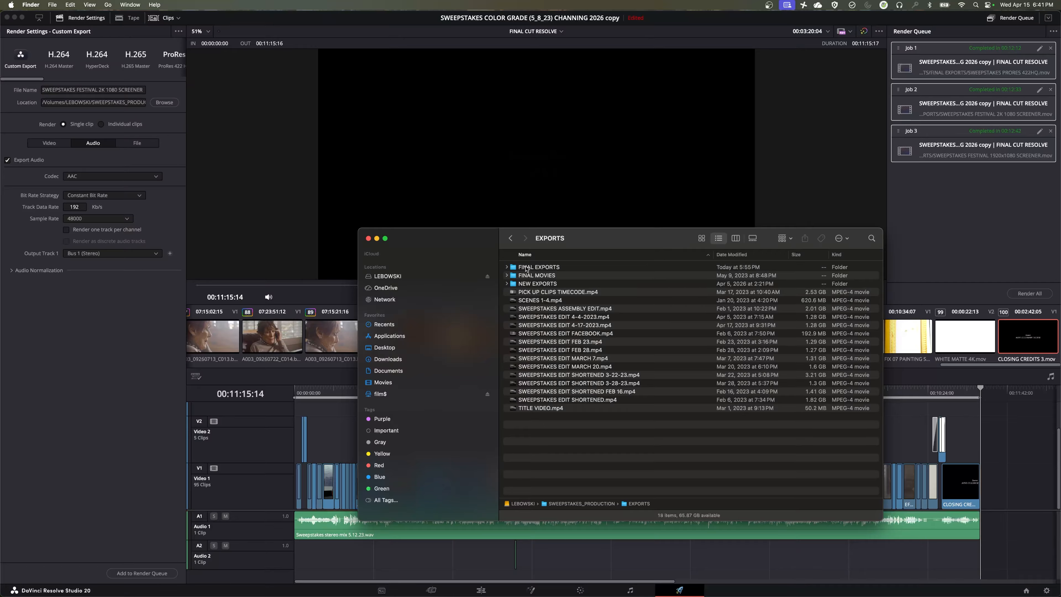
left_click(506, 267)
double_click(534, 267)
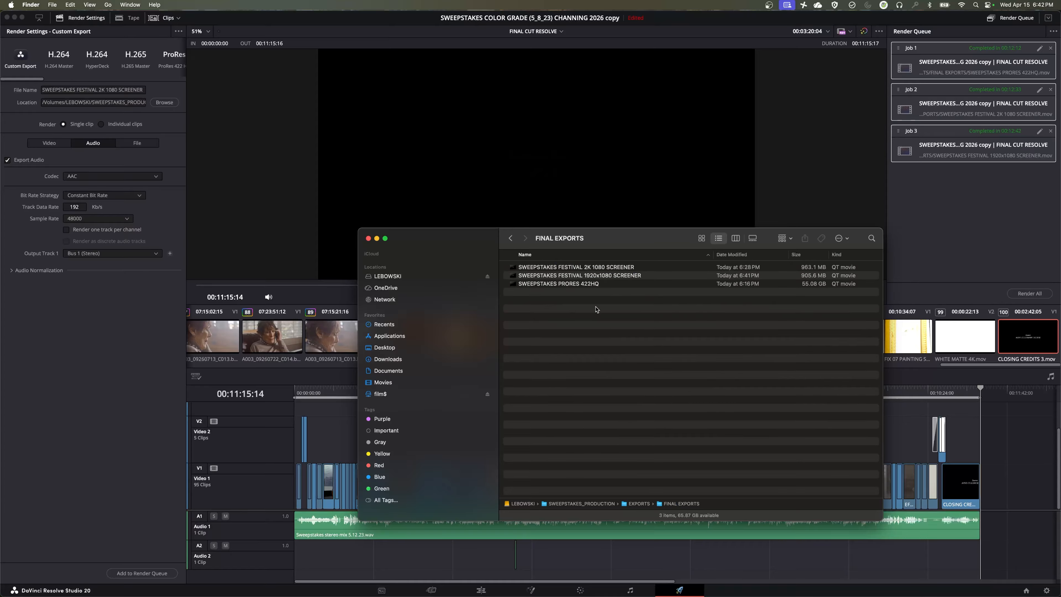
left_click(575, 286)
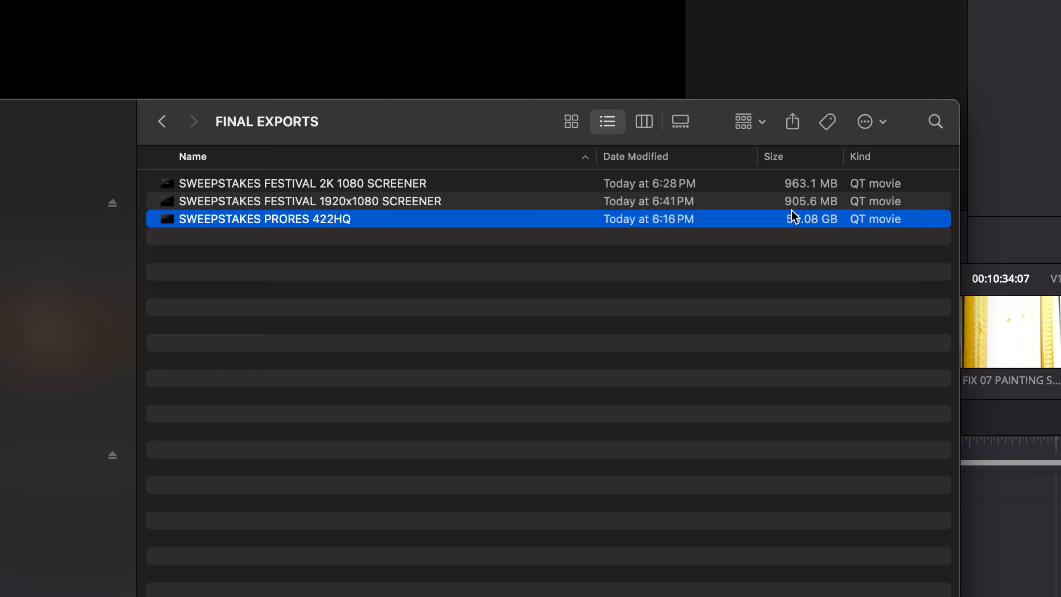
left_click(543, 204)
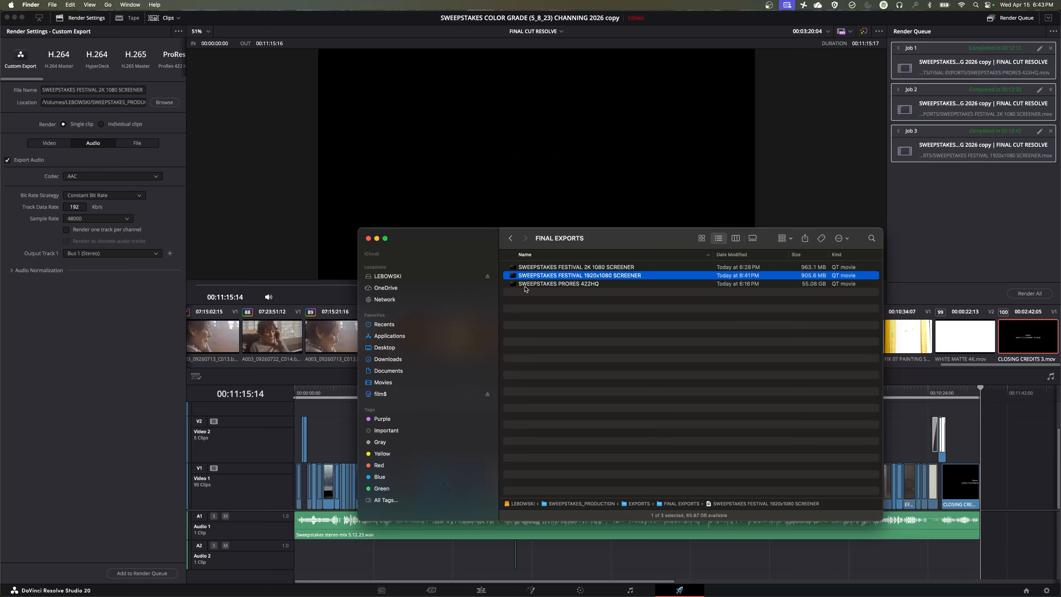
left_click_drag(555, 242, 471, 184)
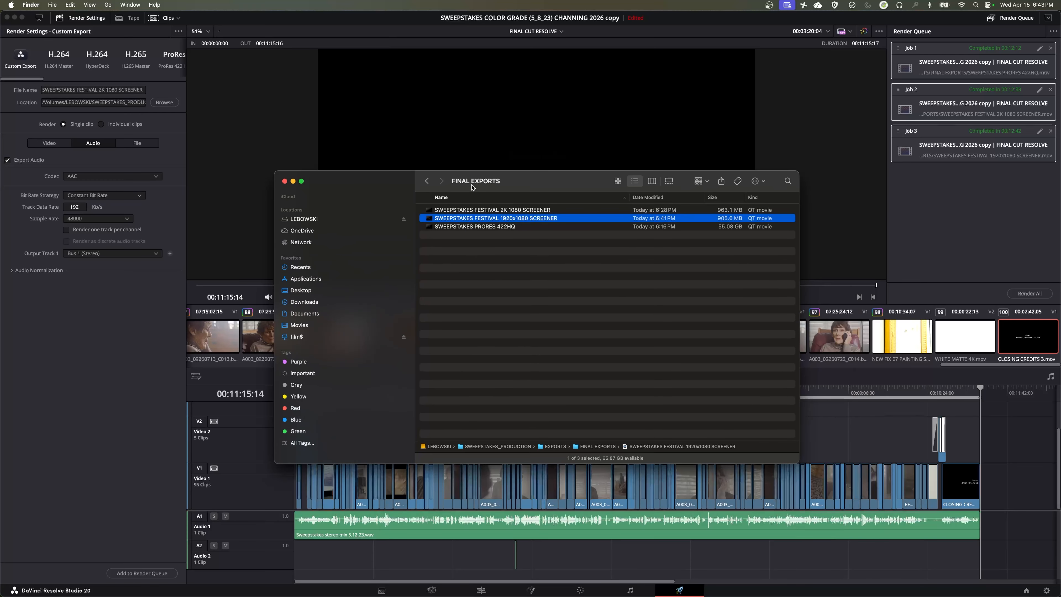
left_click(465, 227)
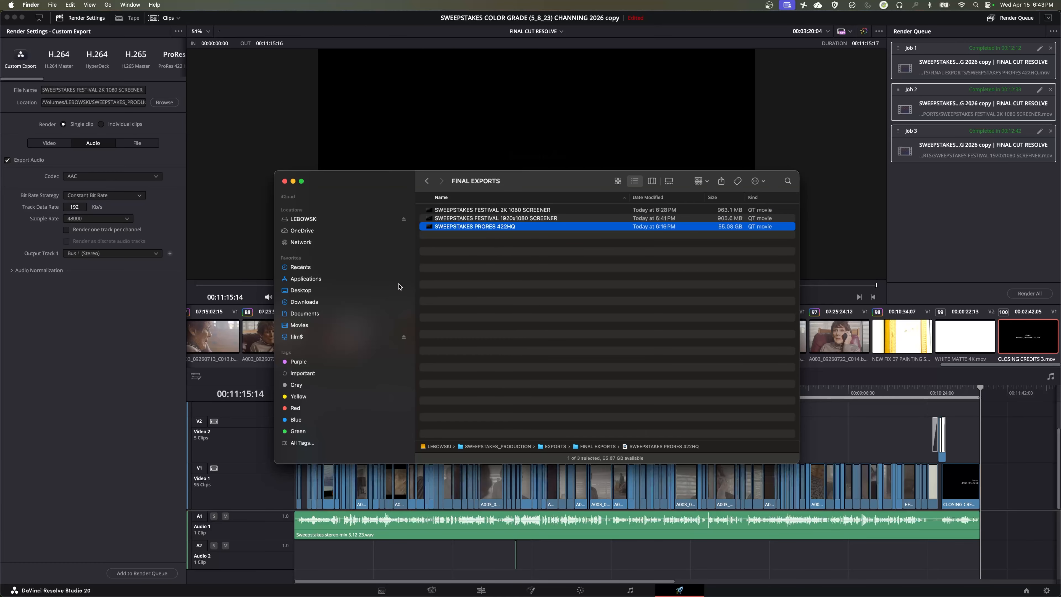
- Switch back to DaVinci Resolve and set the video export to MXF OP1A format with the Avid DNxHR codec
left_click(101, 231)
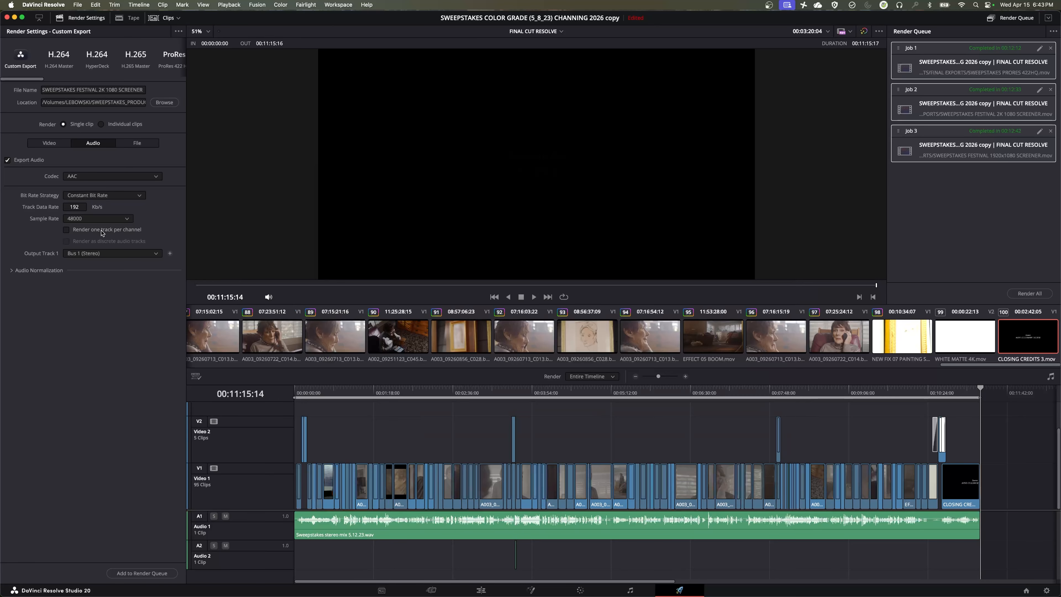
left_click(53, 145)
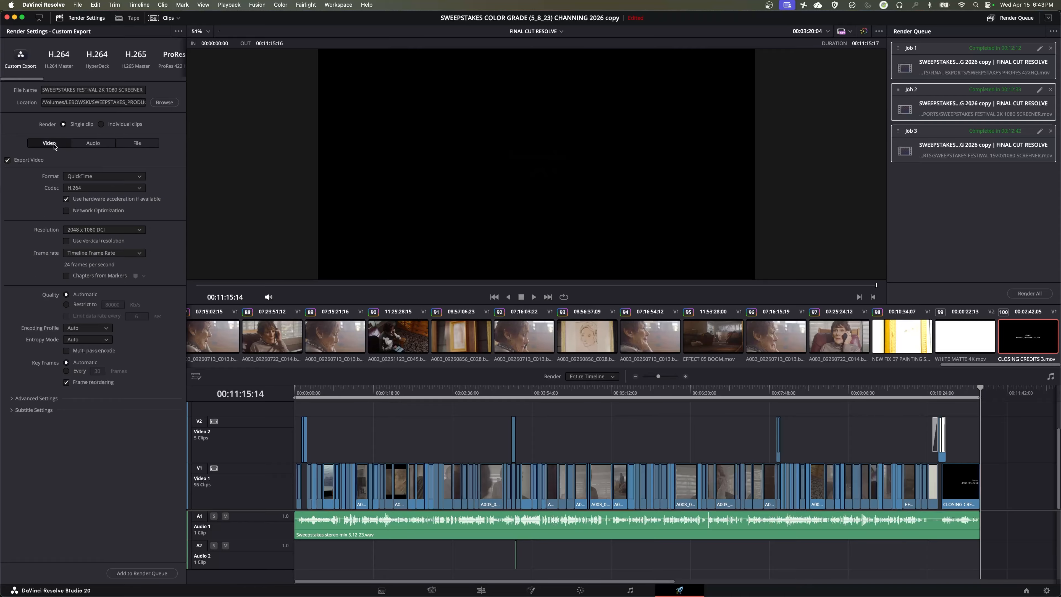
left_click(106, 176)
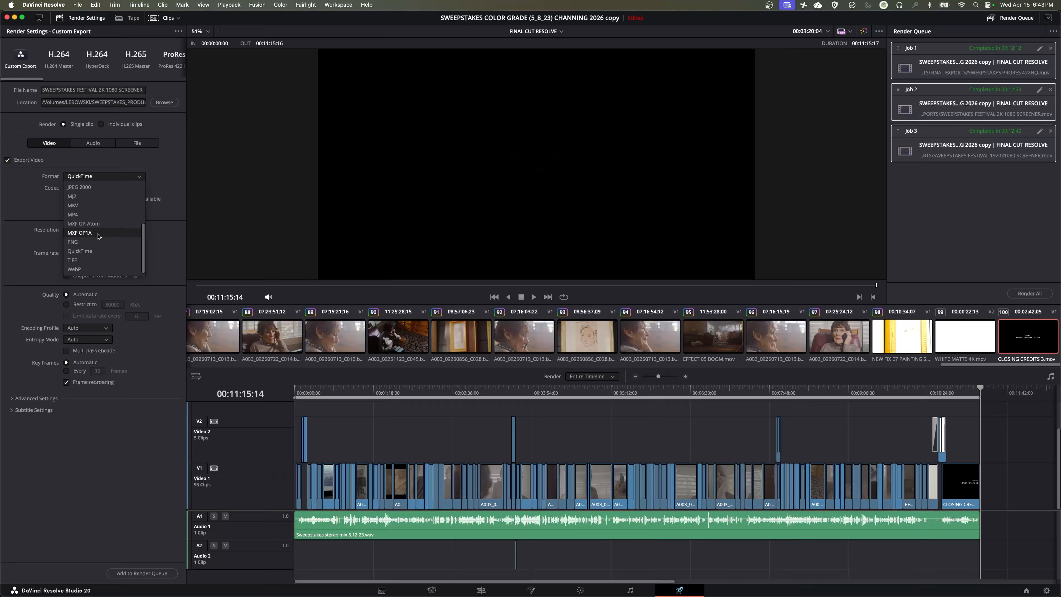
left_click(99, 236)
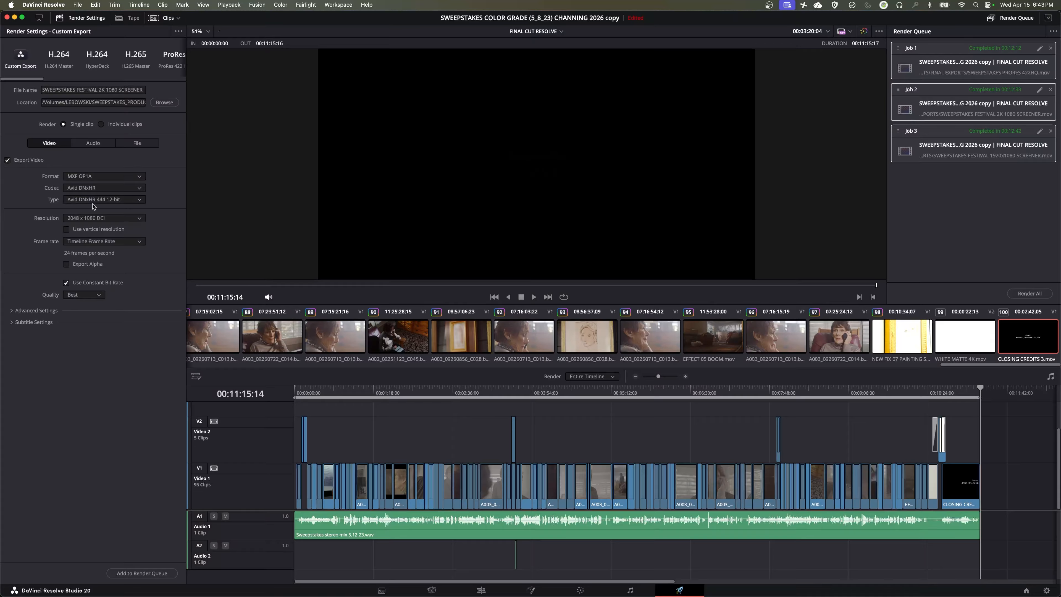
left_click(101, 189)
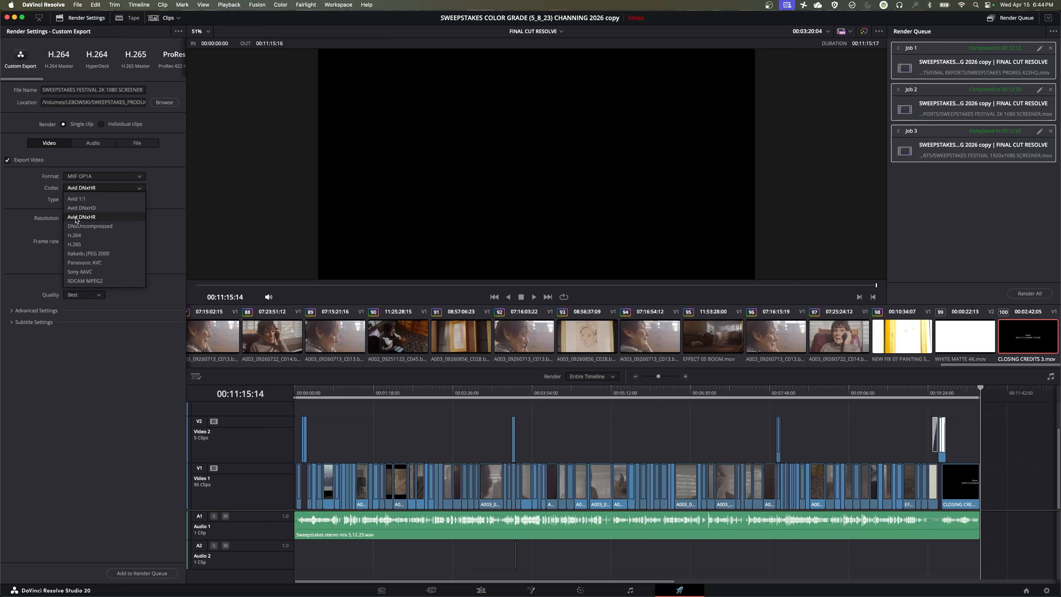
left_click(87, 218)
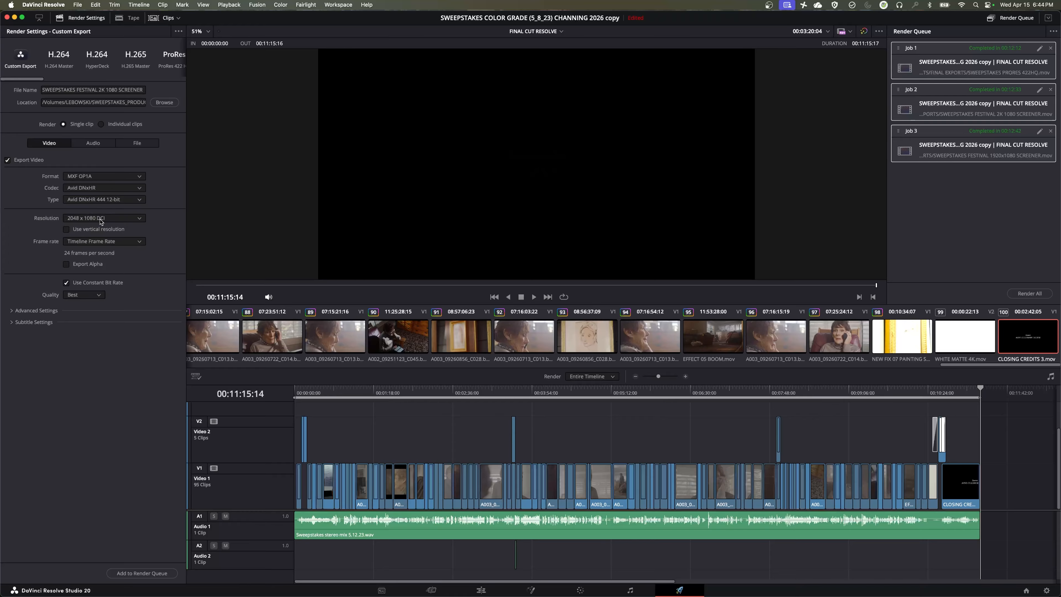
- Set the export resolution to Timeline Resolution and the codec type to Avid DNxHR 444 10-bit
left_click(101, 218)
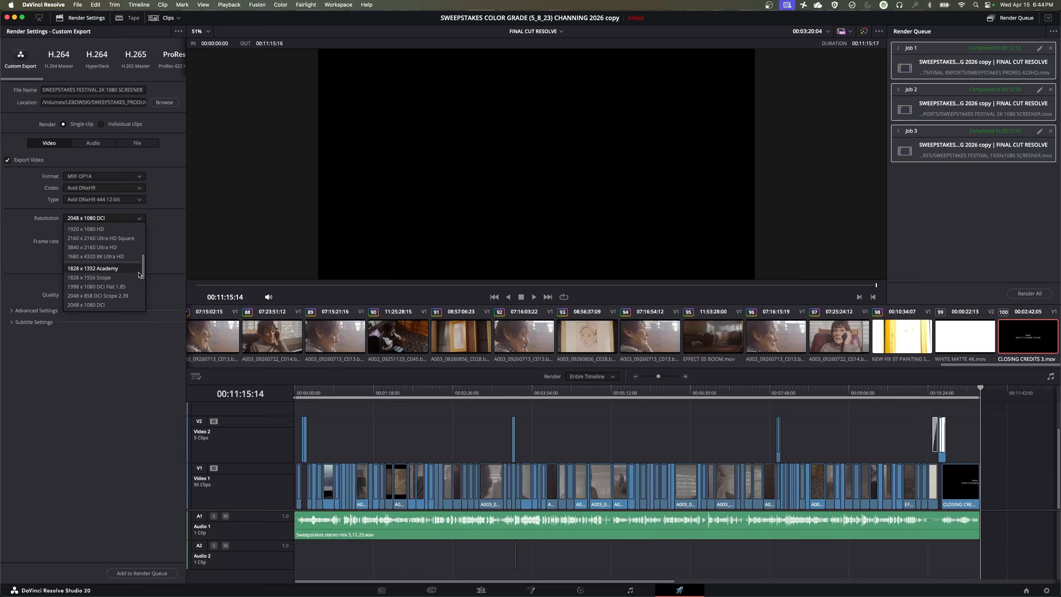
left_click(161, 252)
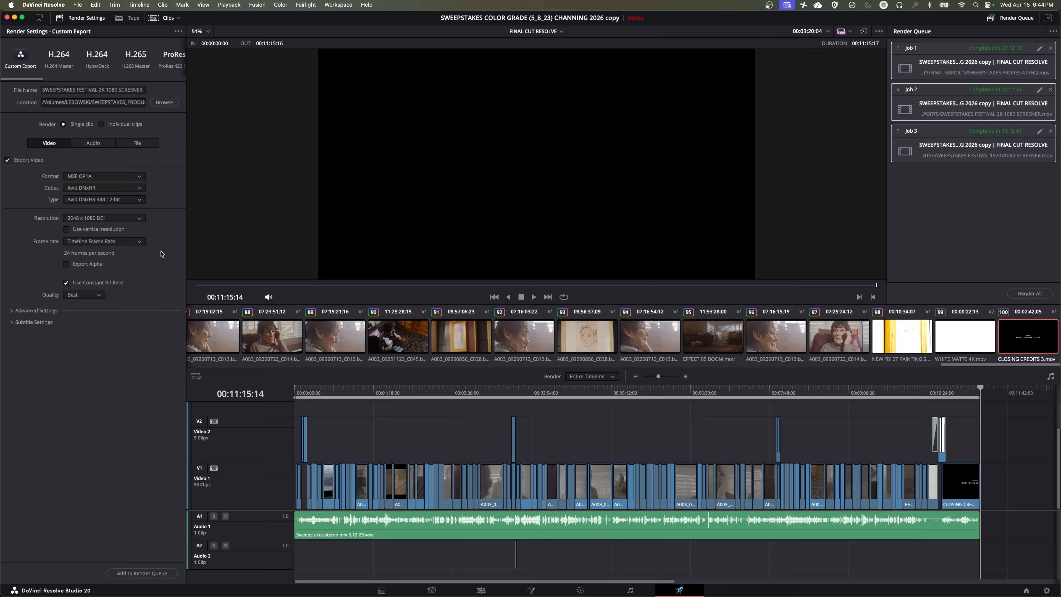
left_click(94, 220)
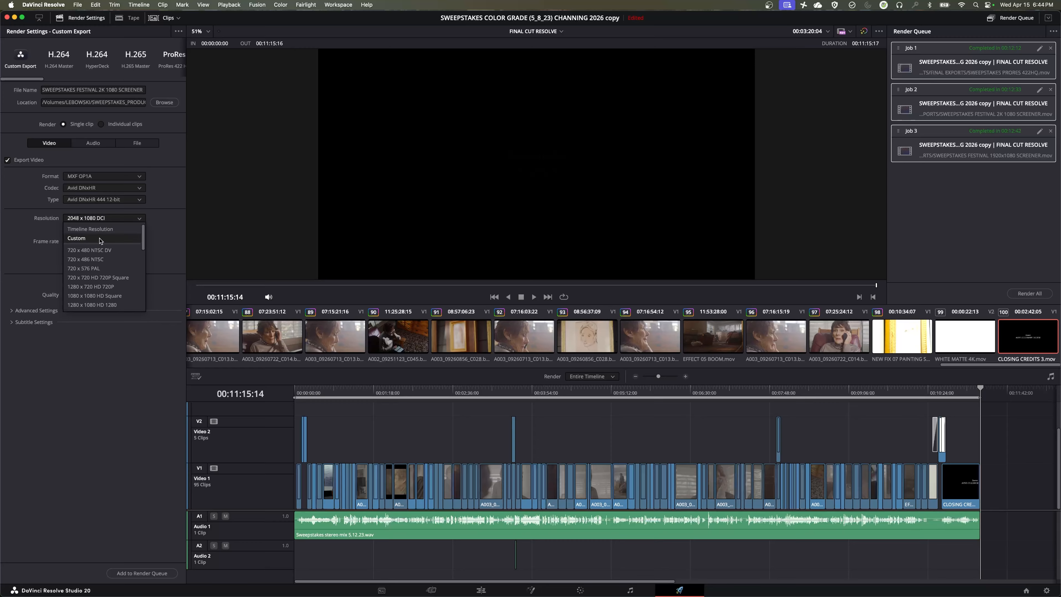
left_click(90, 229)
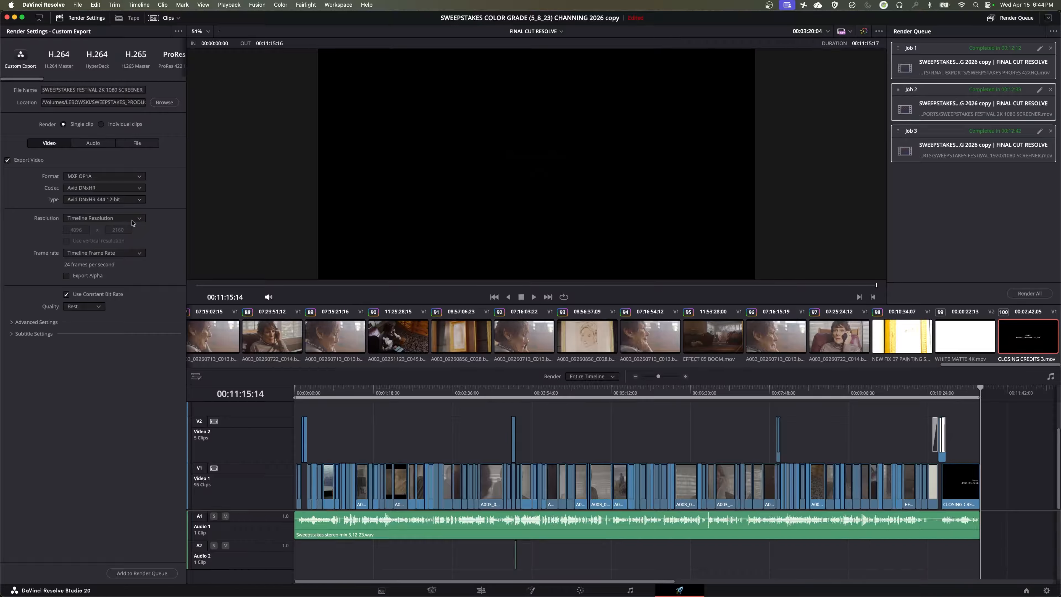
left_click(129, 201)
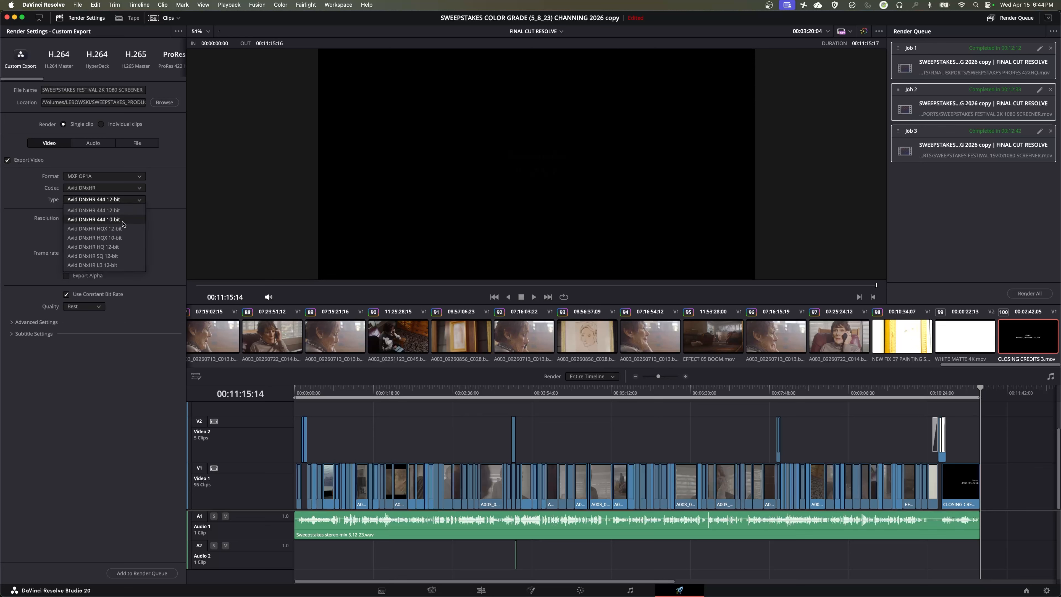
left_click(123, 221)
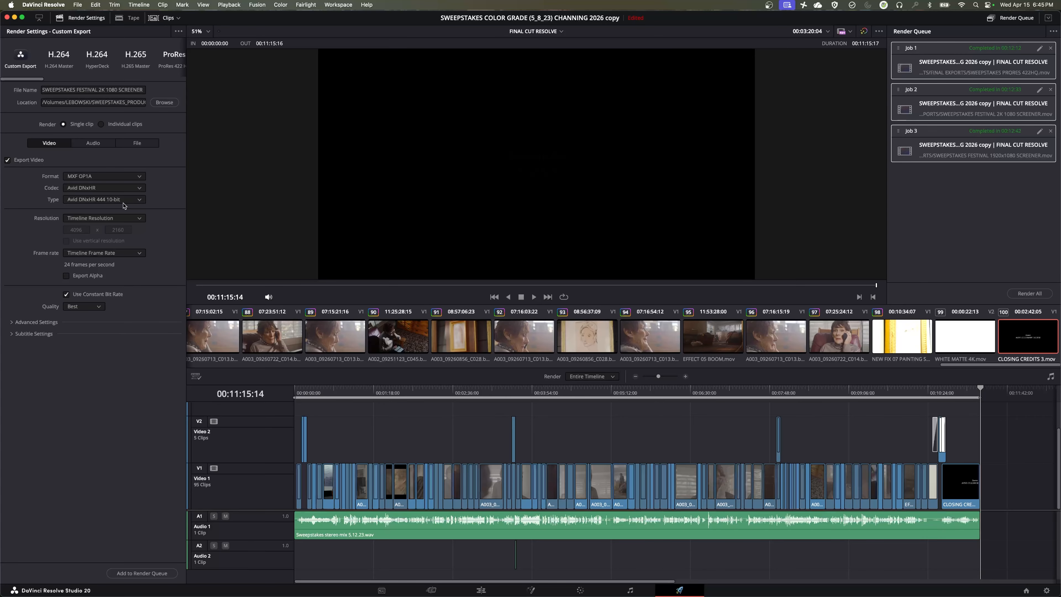
- Switch to Finder, open SWEEPSTAKES PRORES 422HQ in QuickTime Player, check its resolution and video format in the Inspector, and quit the player
key("super+Tab")
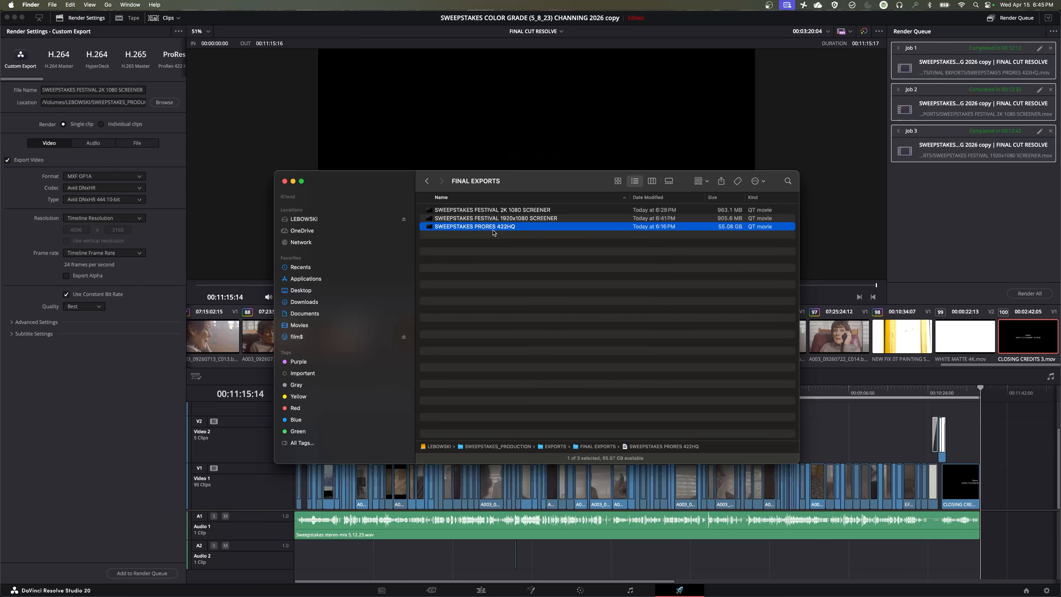
double_click(432, 229)
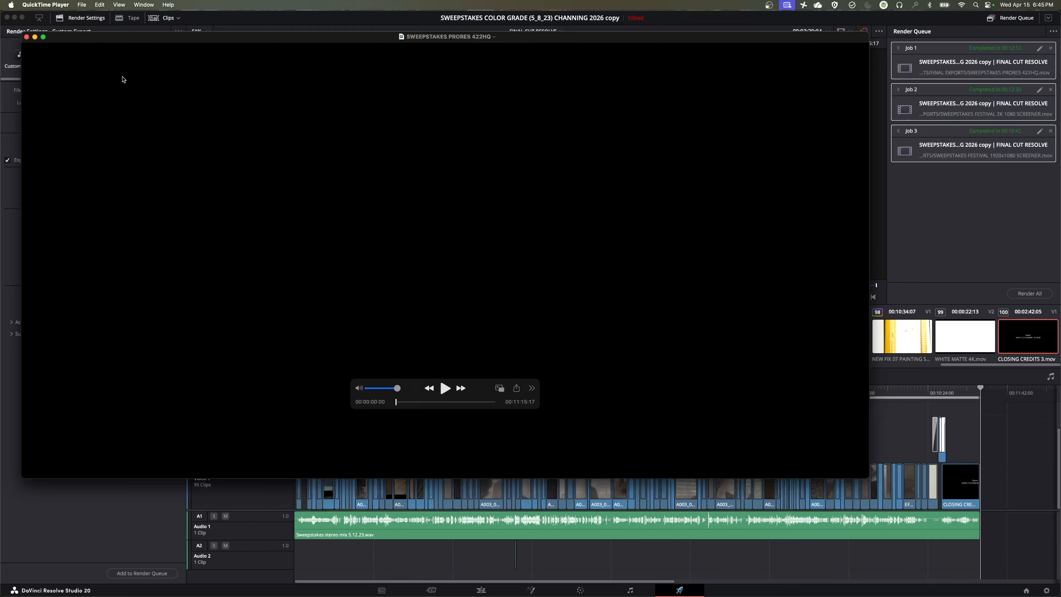
left_click_drag(397, 403, 405, 405)
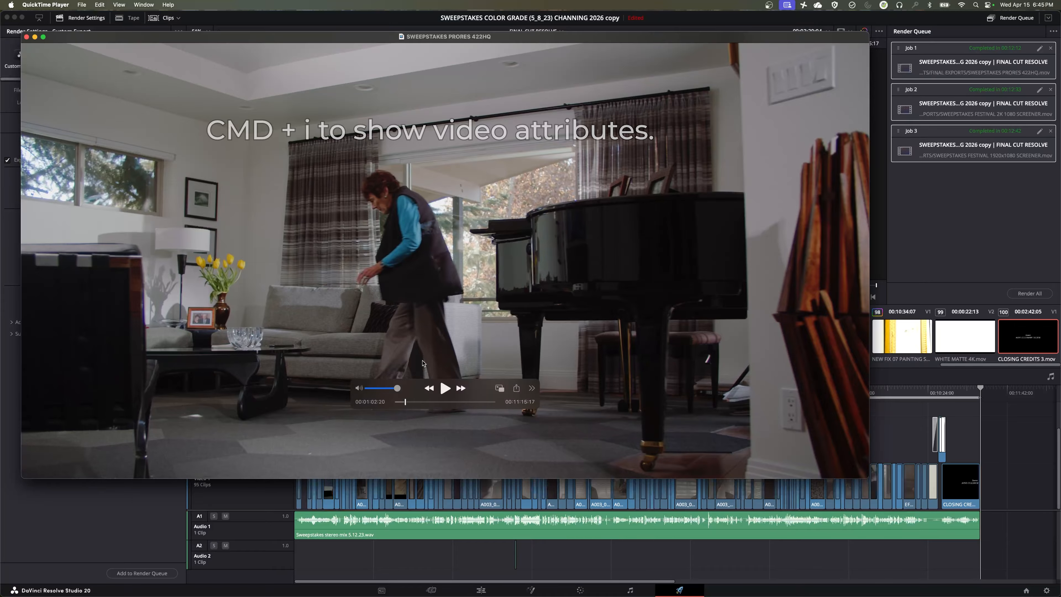
key("super+i")
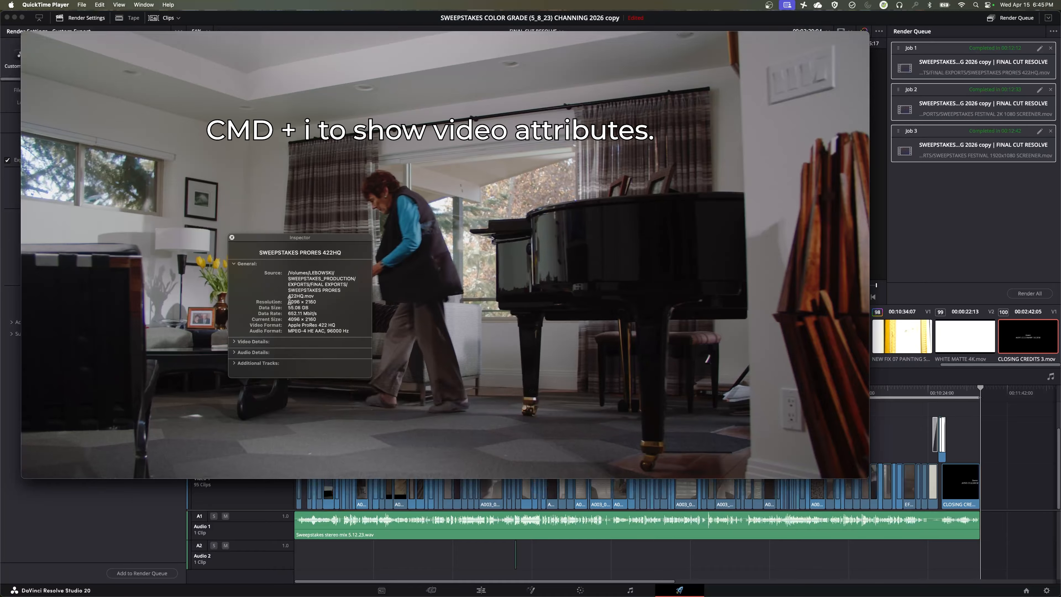
triple_click(298, 303)
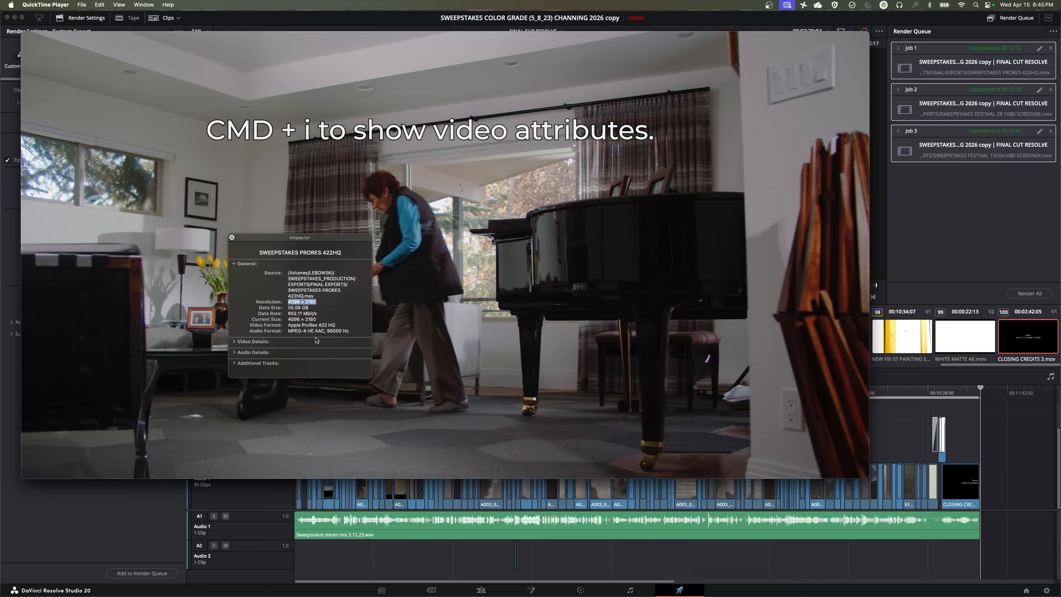
left_click_drag(307, 325, 337, 325)
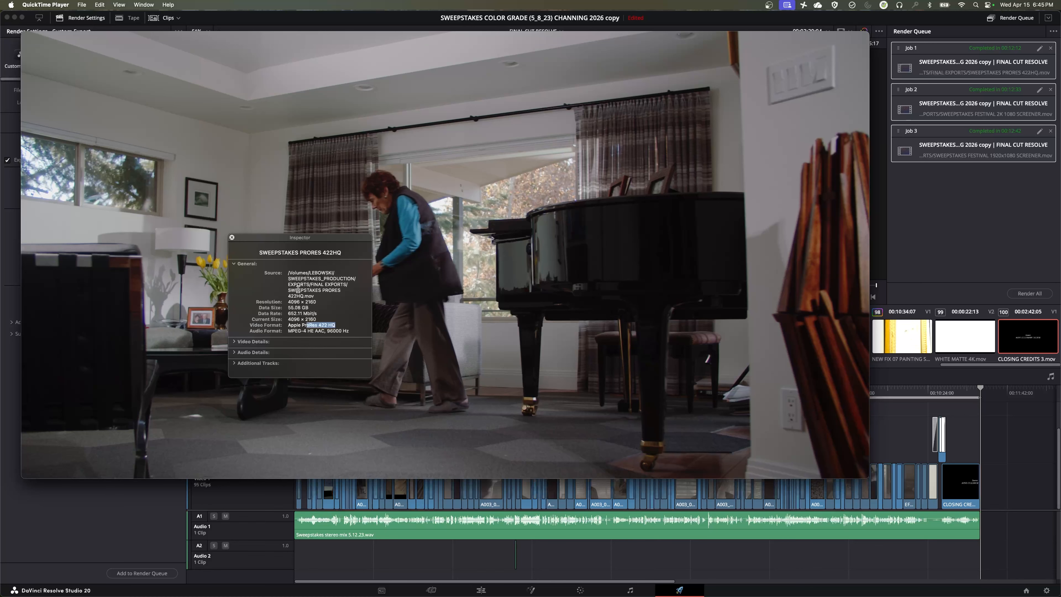
key("super+q")
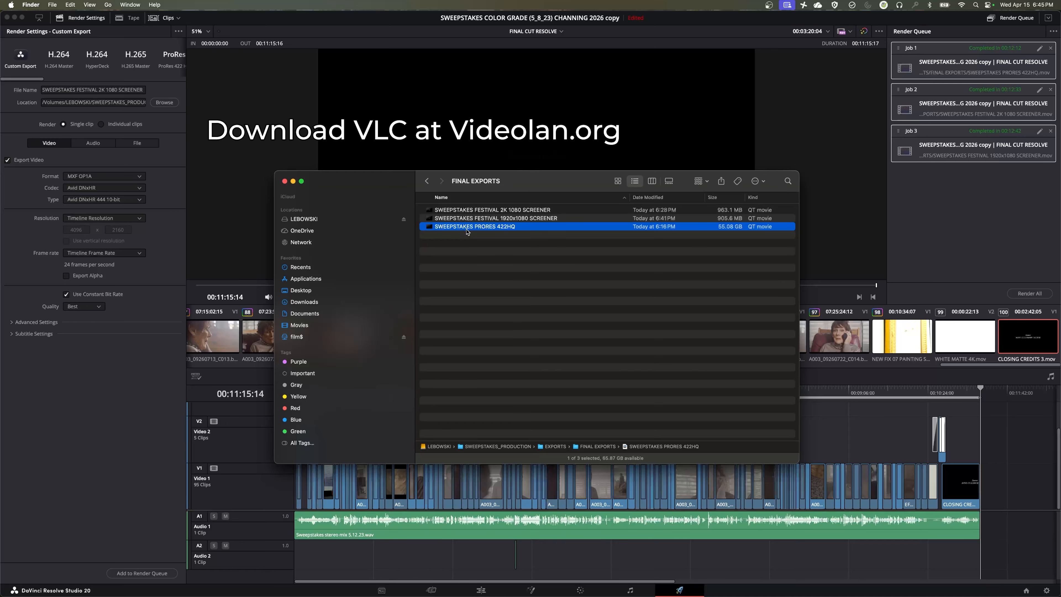
- Open the SWEEPSTAKES PRORES 422HQ file with VLC to view its picture, and quit VLC
right_click(456, 228)
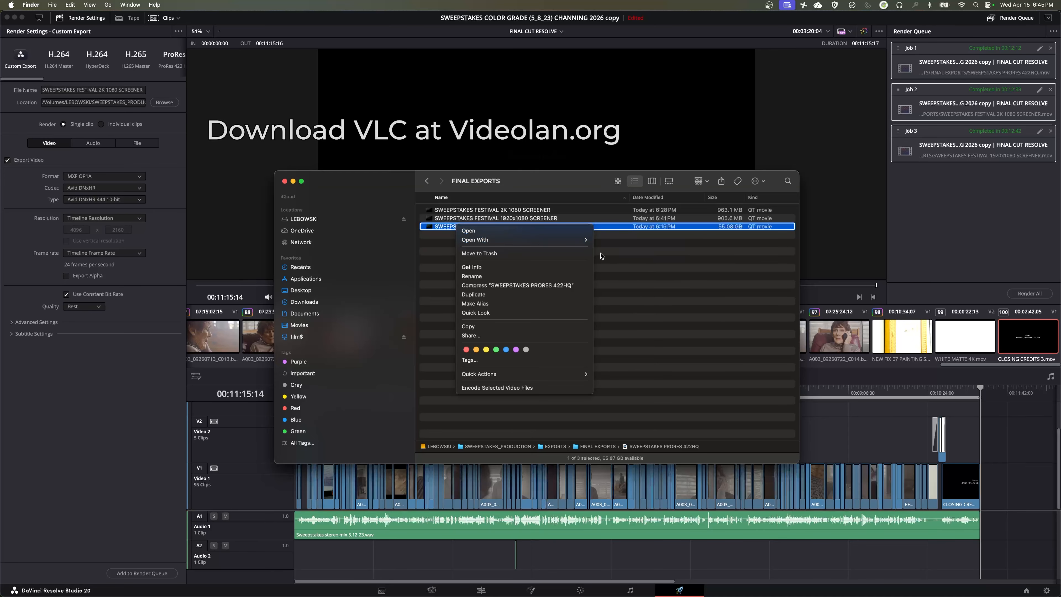
mouse_move(575, 243)
left_click(616, 290)
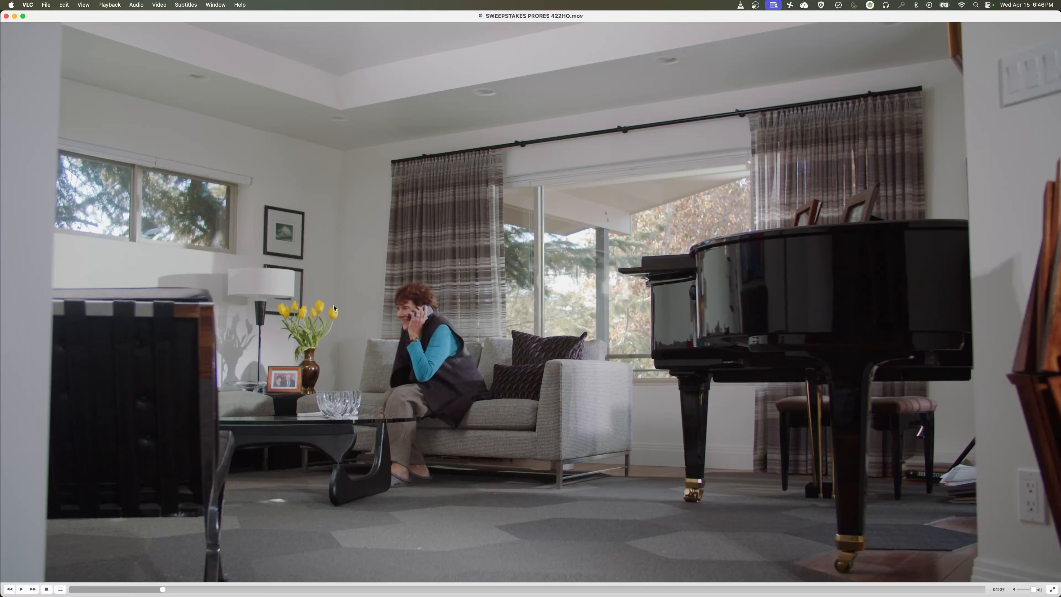
key("super+q")
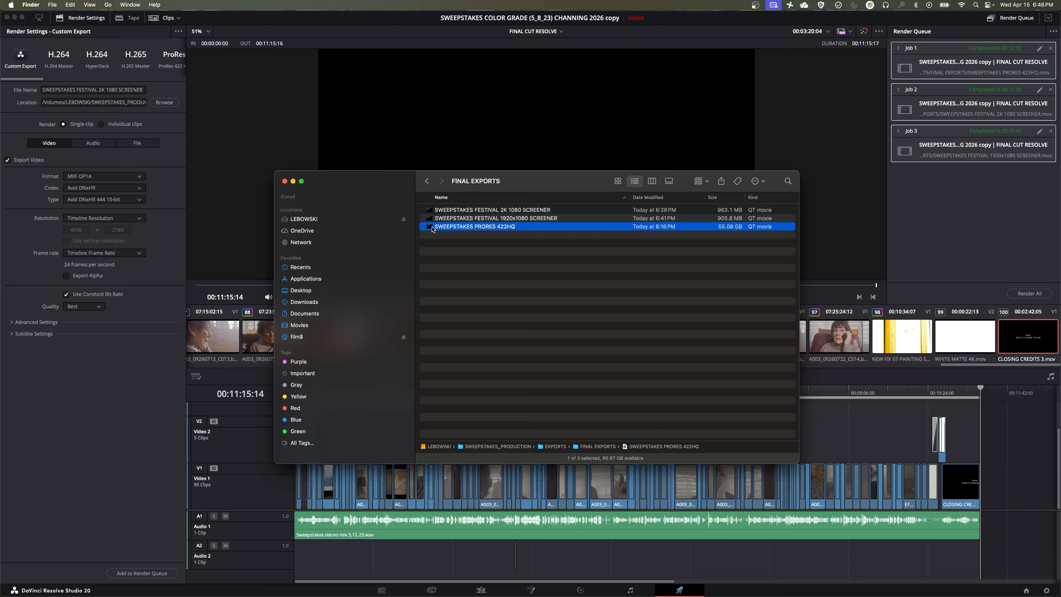
- Open the ProRes 422HQ master in QuickTime Player again and view it full screen about one minute in
right_click(432, 229)
left_click(429, 228)
double_click(429, 226)
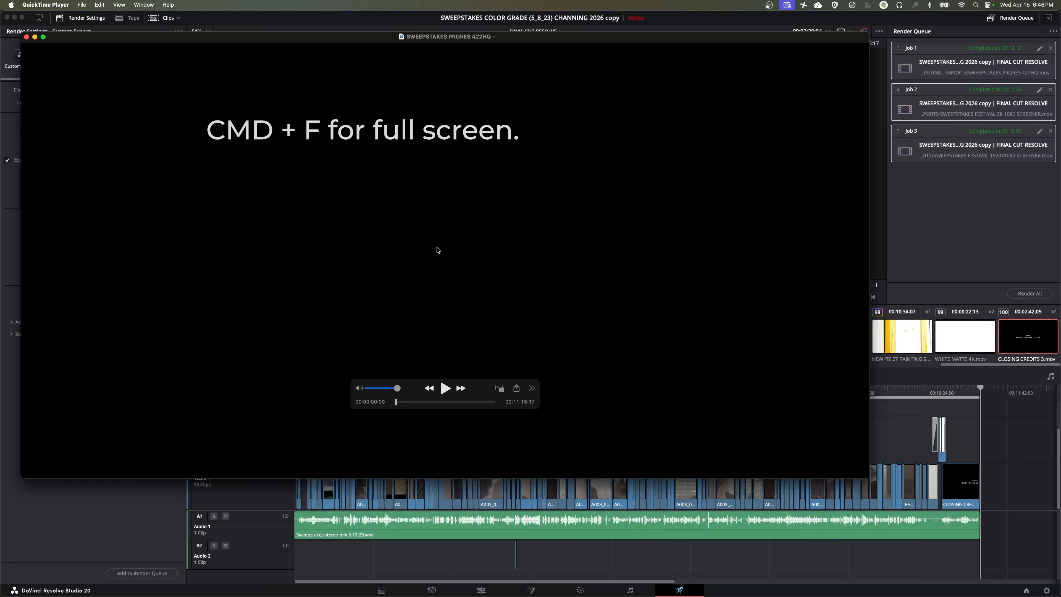
key("super+f")
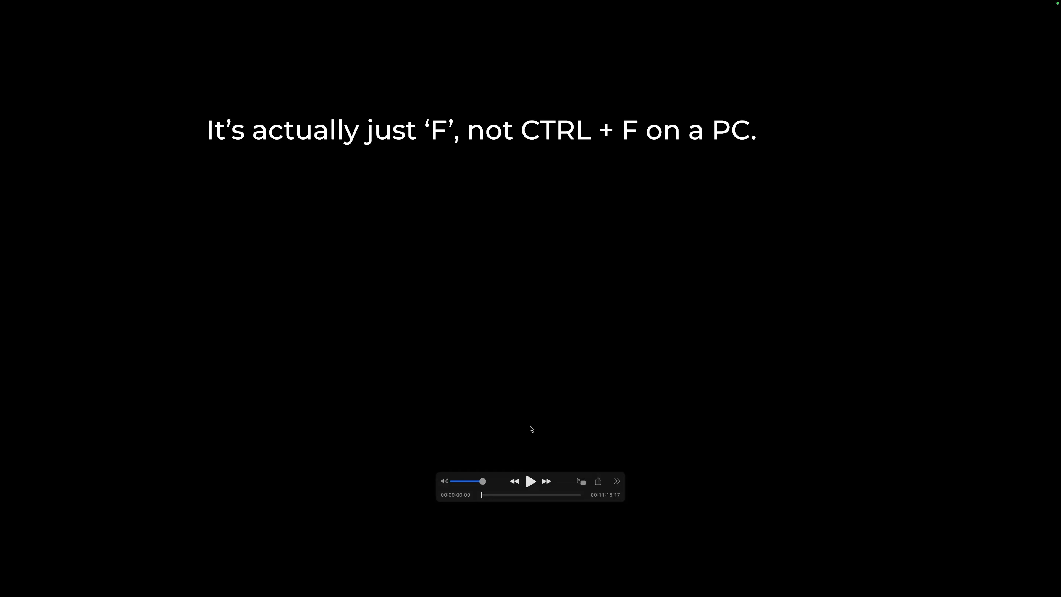
left_click(491, 495)
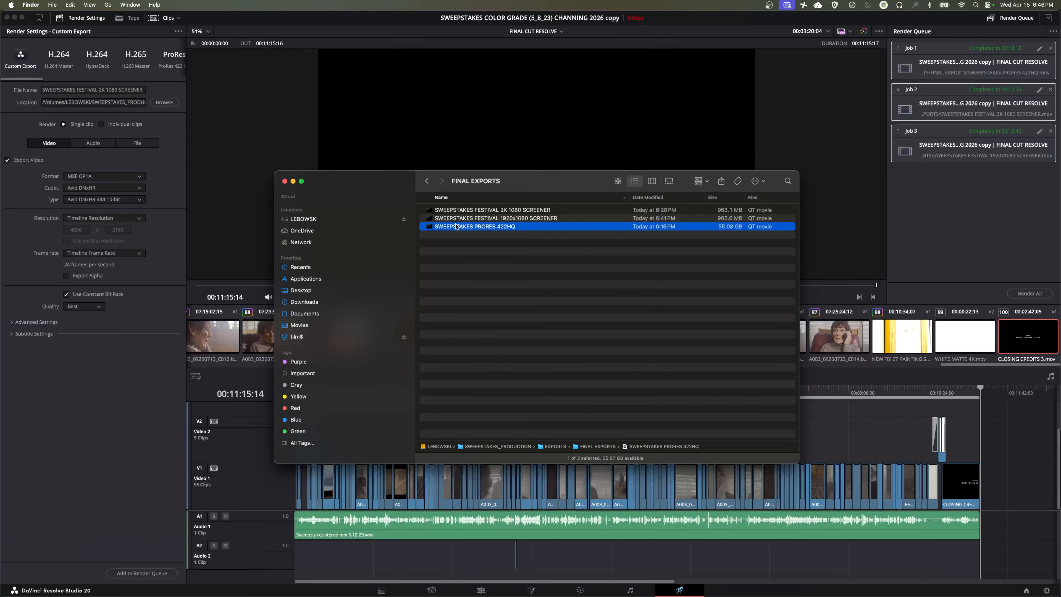
- Open the ProRes 422HQ master in VLC again, view it full screen, leave full screen and quit VLC
right_click(456, 226)
mouse_move(576, 243)
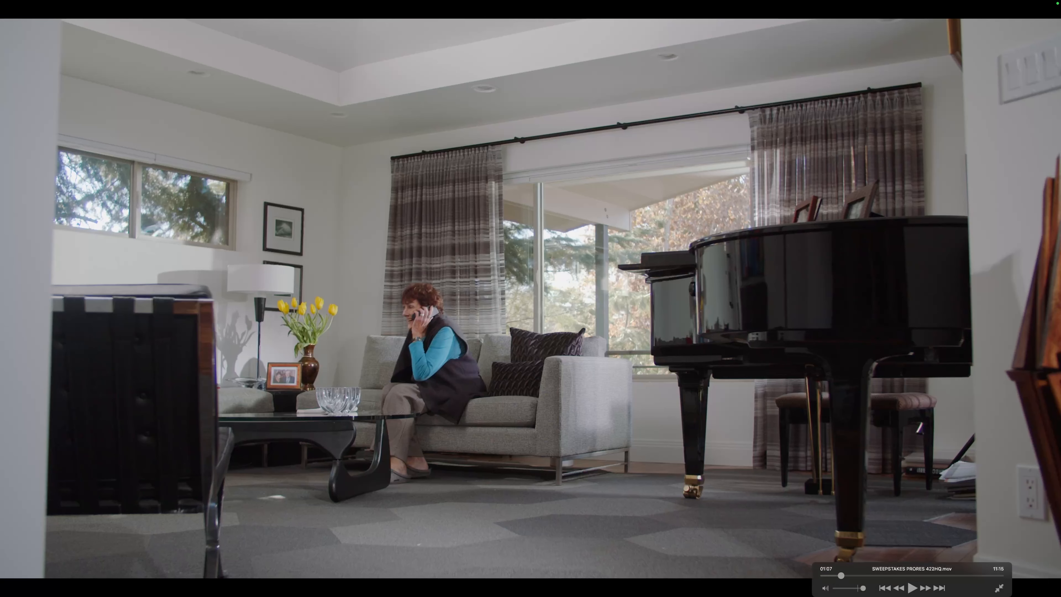
key("Escape")
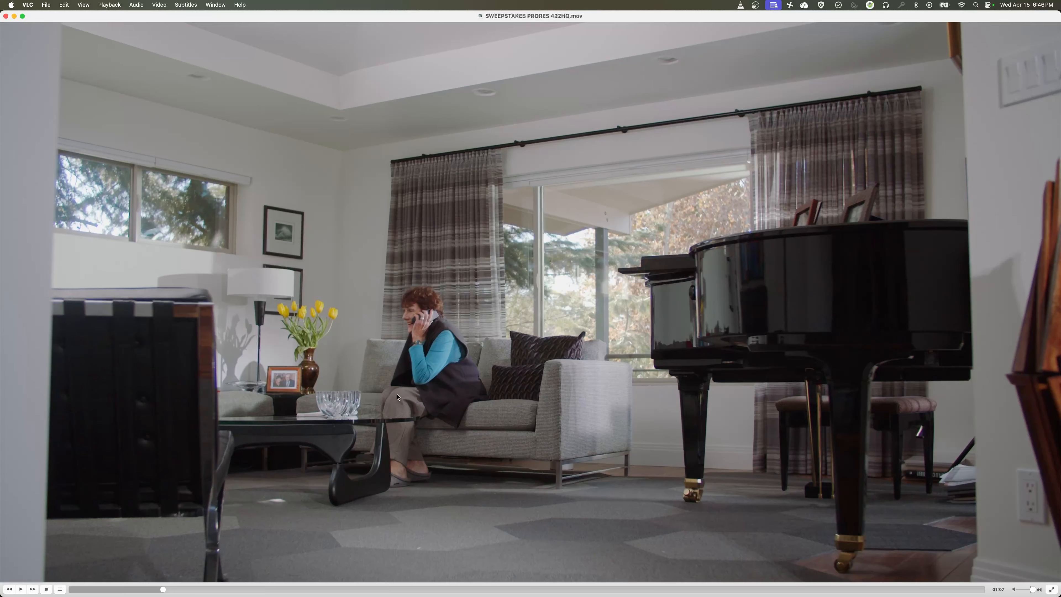
key("super+q")
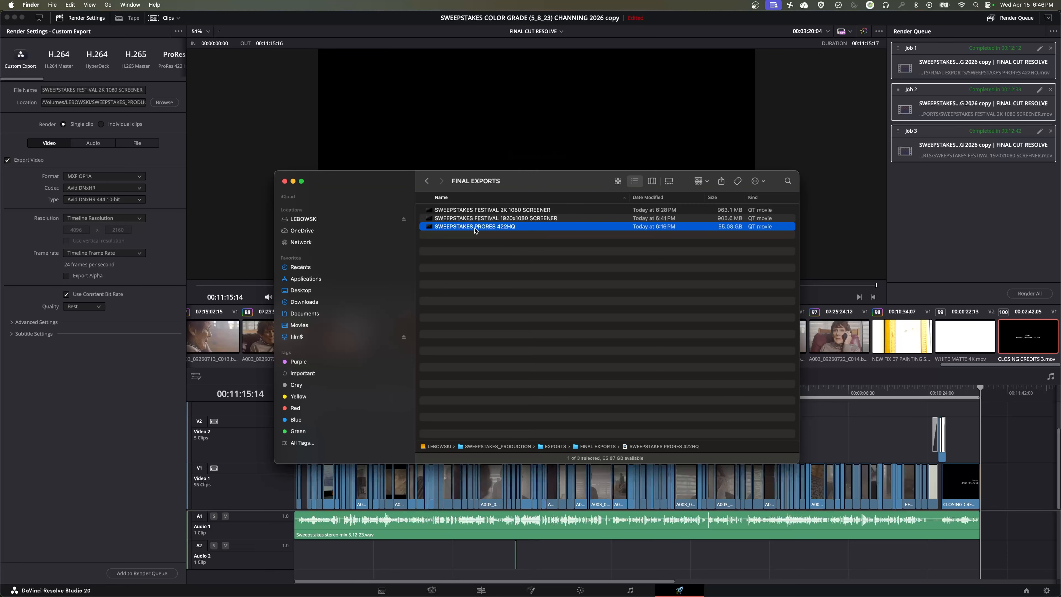
- Open SWEEPSTAKES FESTIVAL 2K 1080 SCREENER in QuickTime Player, view it full screen about one minute in, and exit full screen
left_click(486, 219)
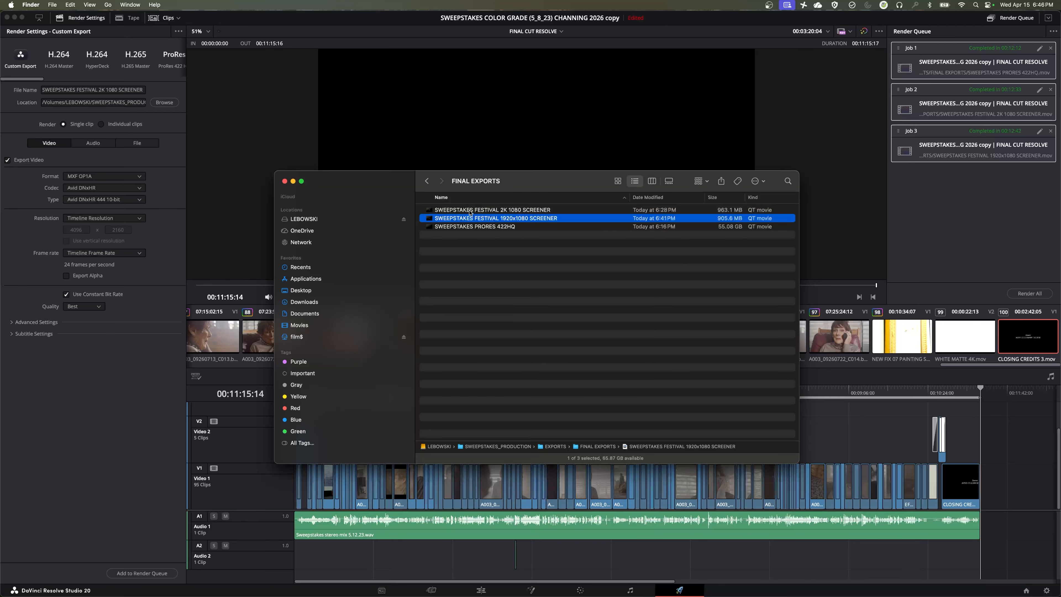
left_click(456, 211)
double_click(449, 211)
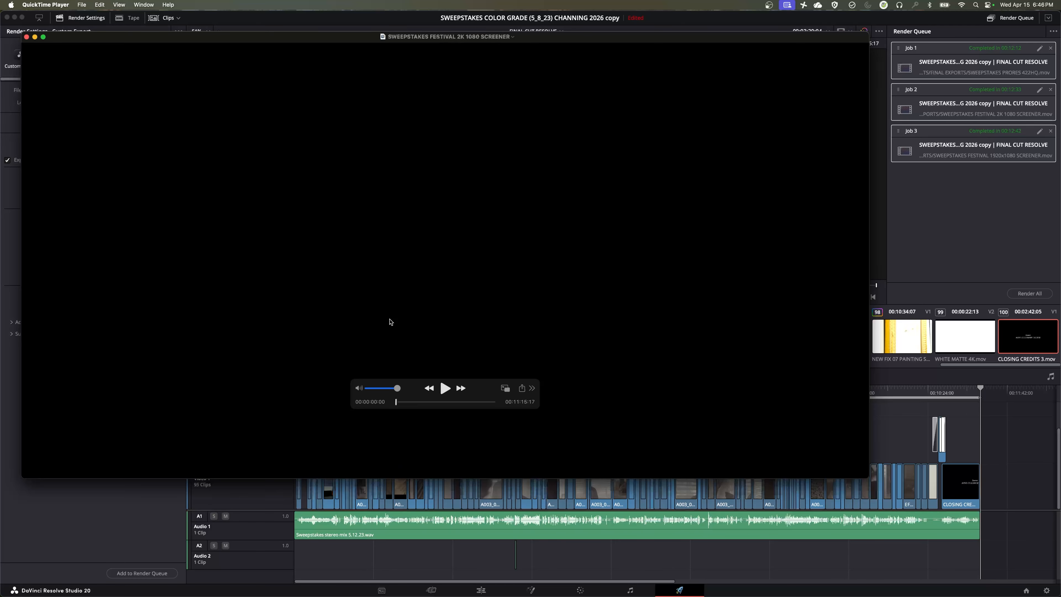
left_click(405, 403)
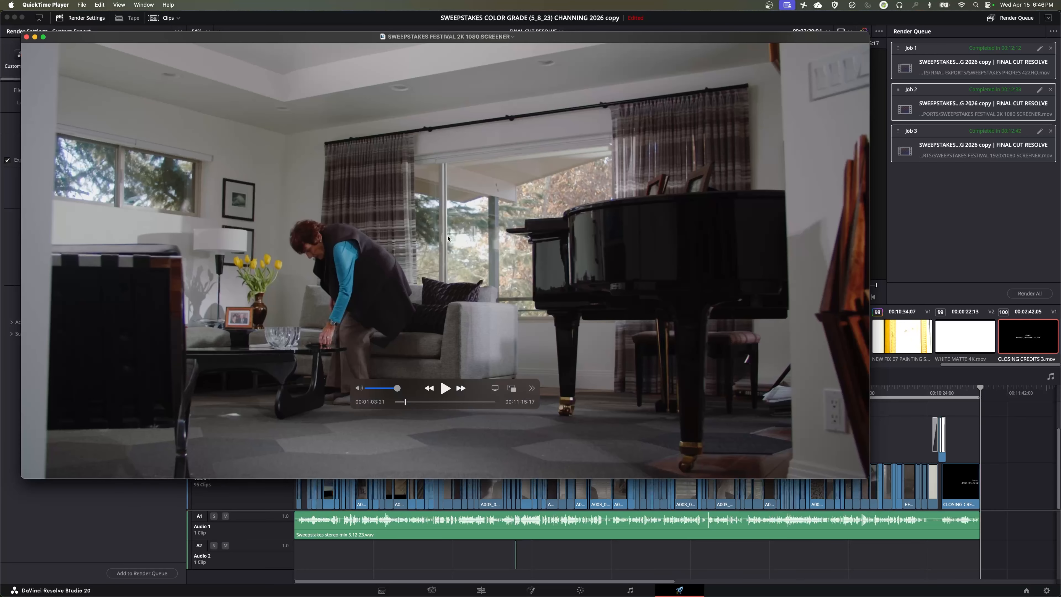
double_click(342, 278)
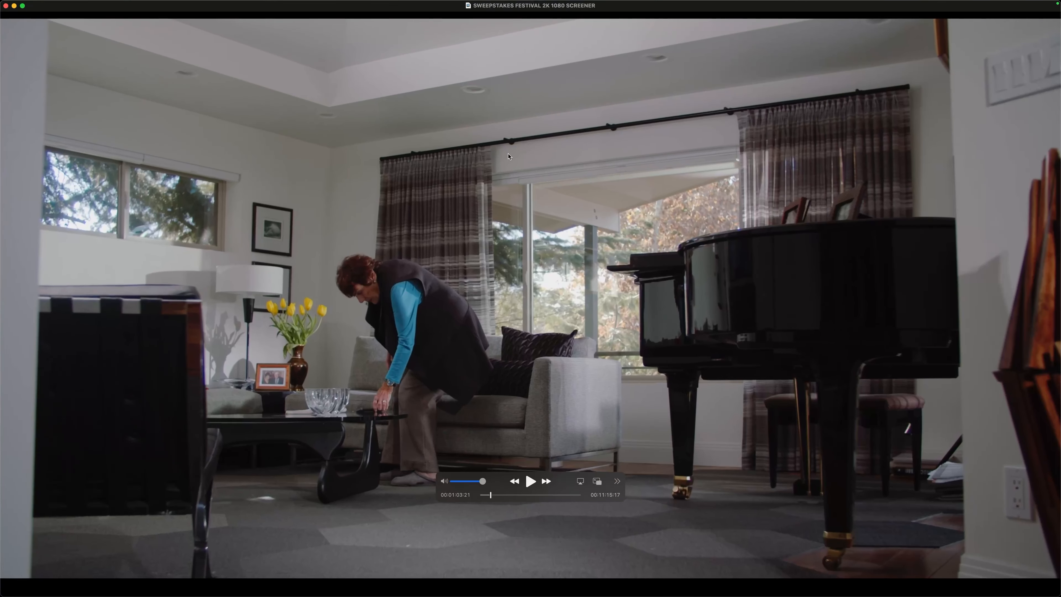
double_click(458, 412)
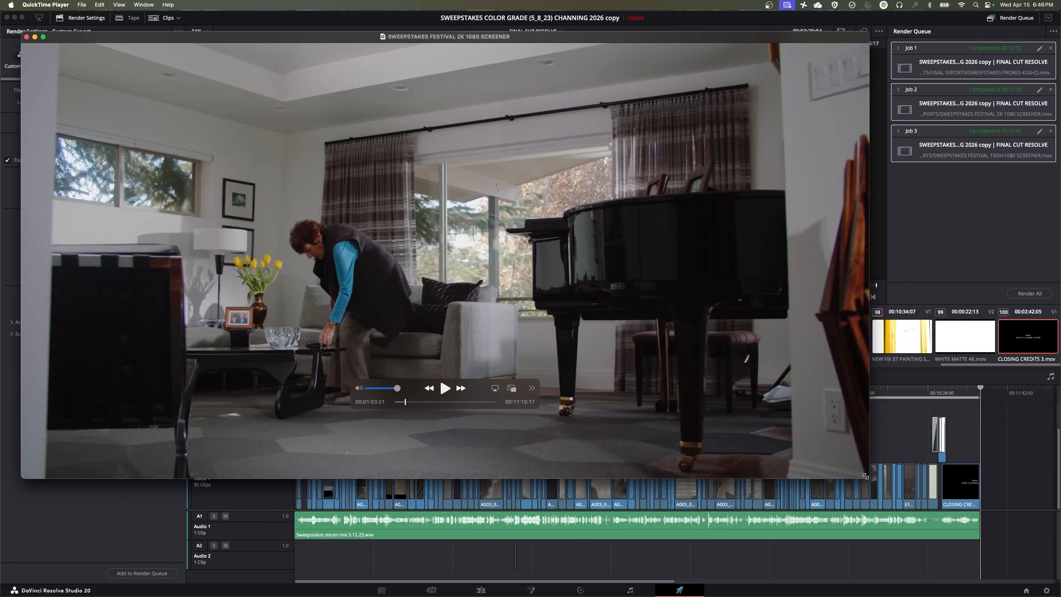
- Shrink the 2K screener's player window, check the movie's resolution in the Inspector, and close the Inspector
left_click_drag(865, 476, 617, 347)
key("super+i")
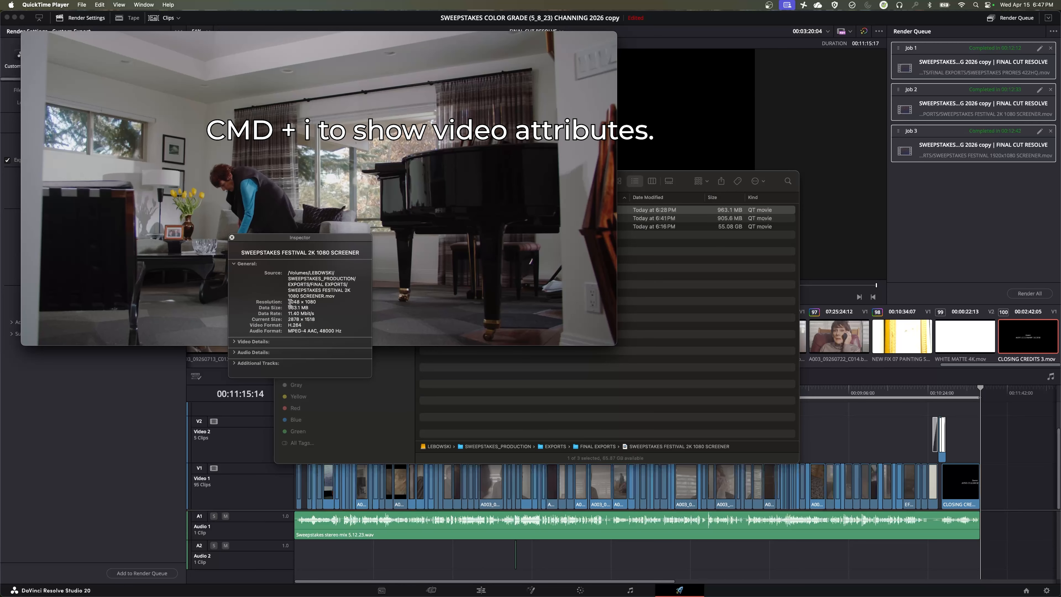
left_click_drag(288, 302, 316, 302)
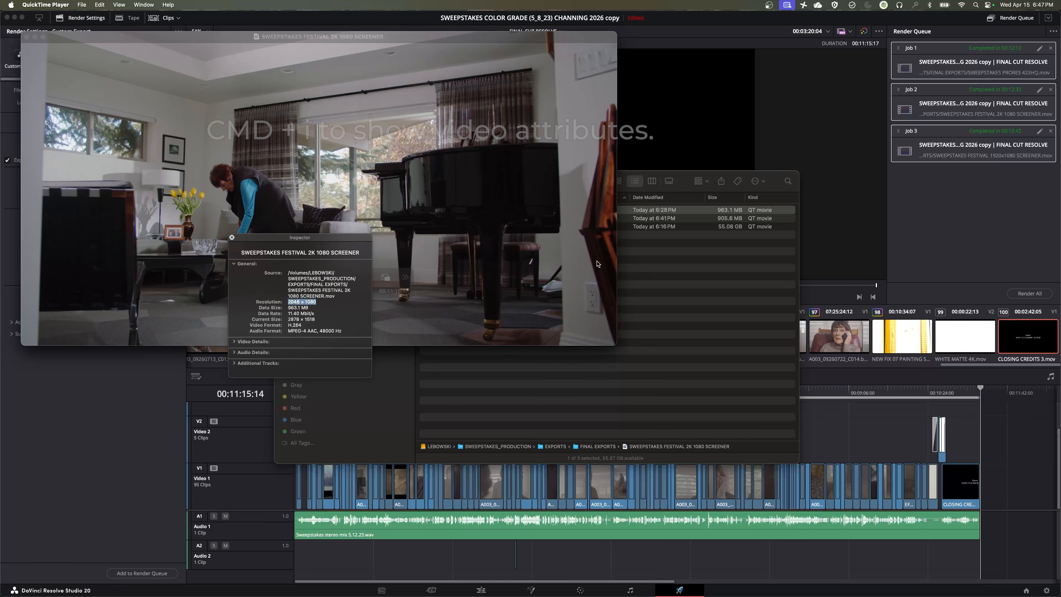
left_click(232, 238)
- Open SWEEPSTAKES FESTIVAL 1920x1080 SCREENER from the FINAL EXPORTS folder, and arrange its window to compare its framing with the 2K screener
left_click(674, 259)
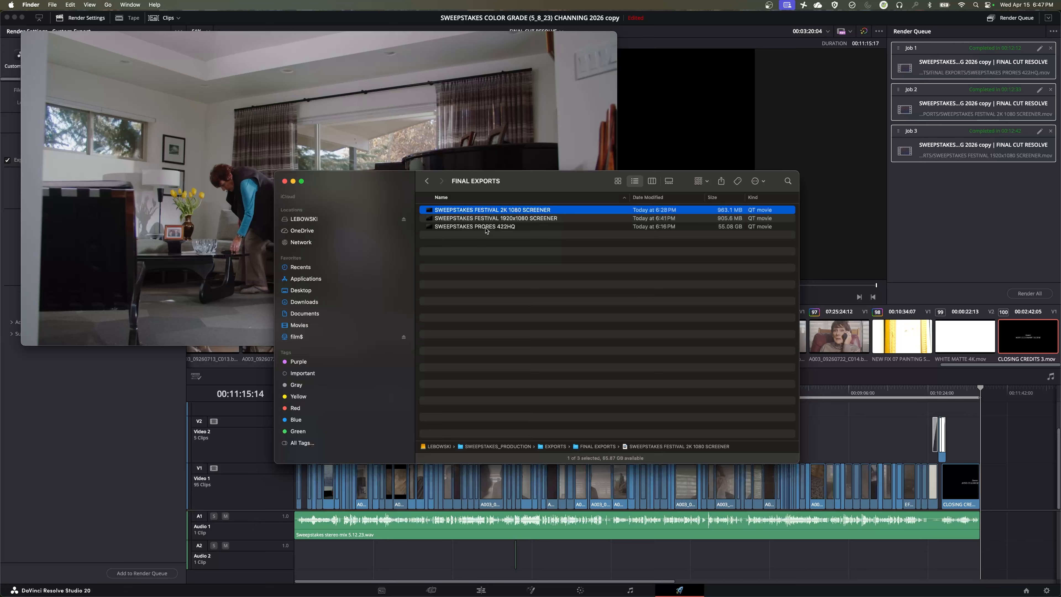
double_click(486, 219)
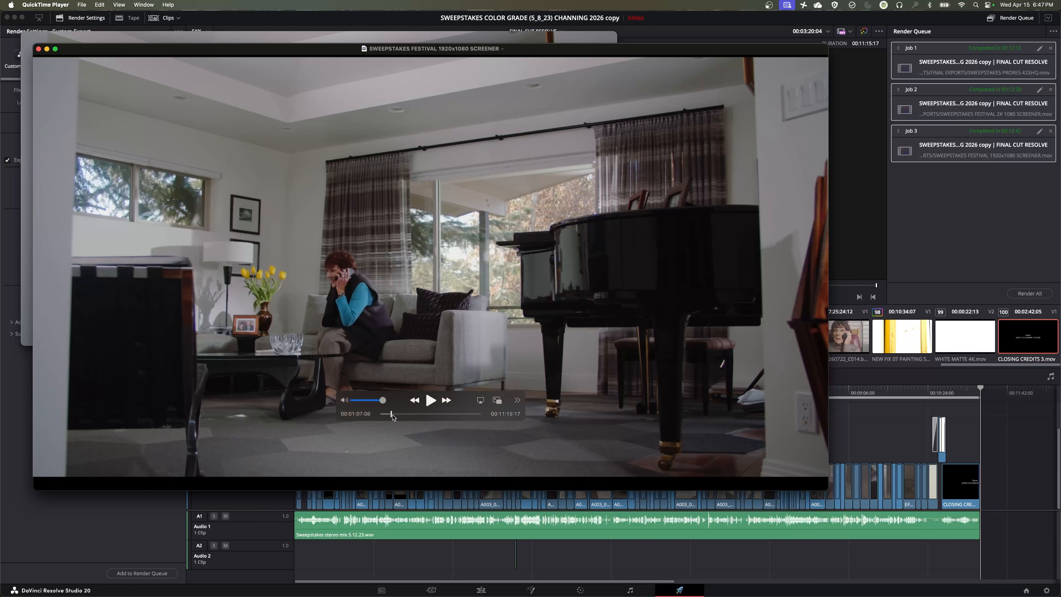
left_click_drag(162, 73, 249, 104)
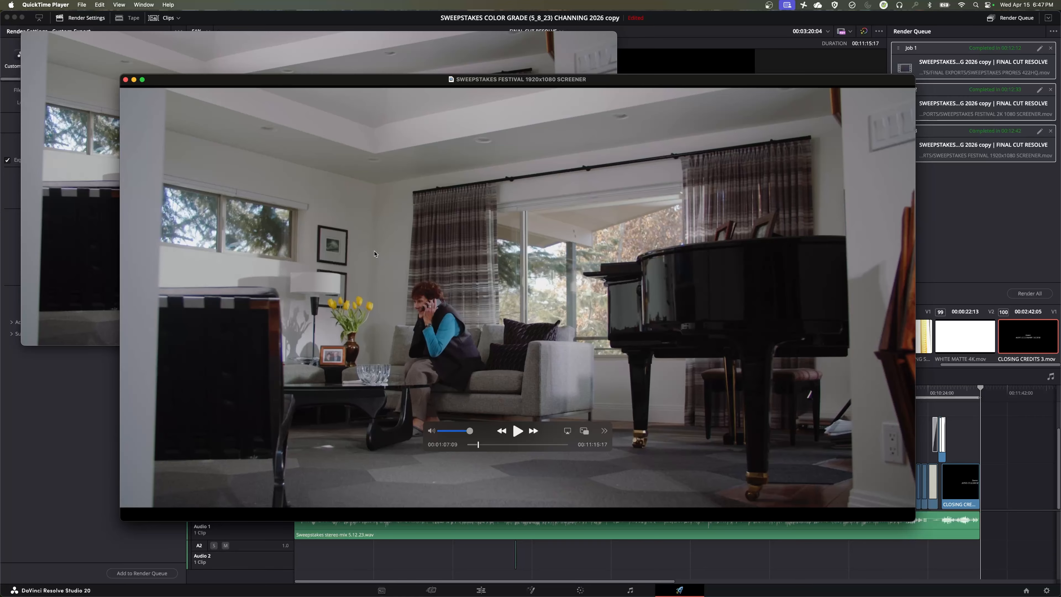
left_click(76, 191)
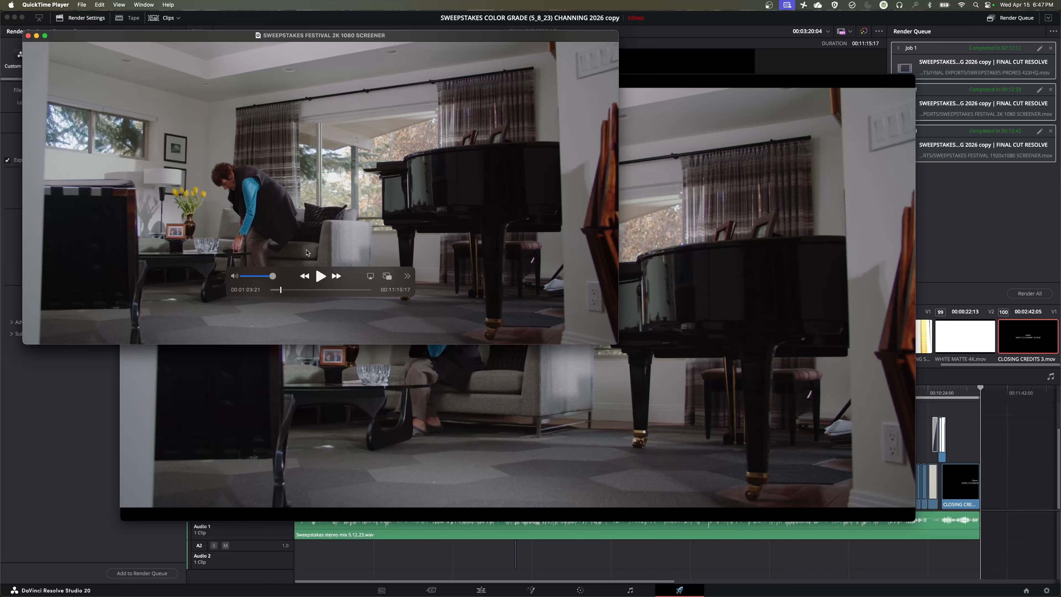
- Open Calculator, compute the 2K screener's aspect ratio as 2048÷1080, and place the calculator over that screener's picture
key("super+space")
type("cal")
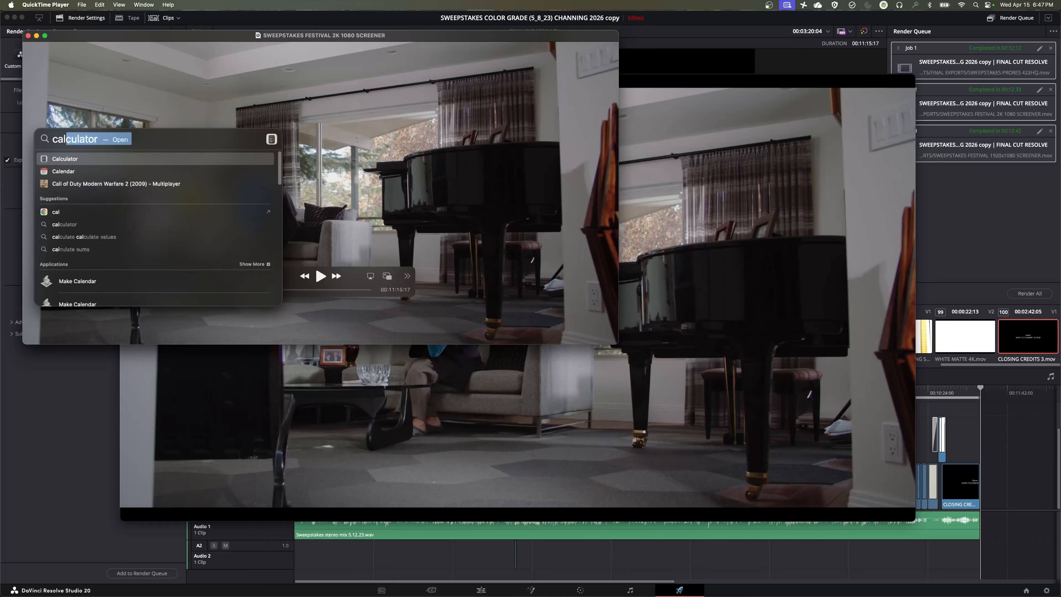
key("Return")
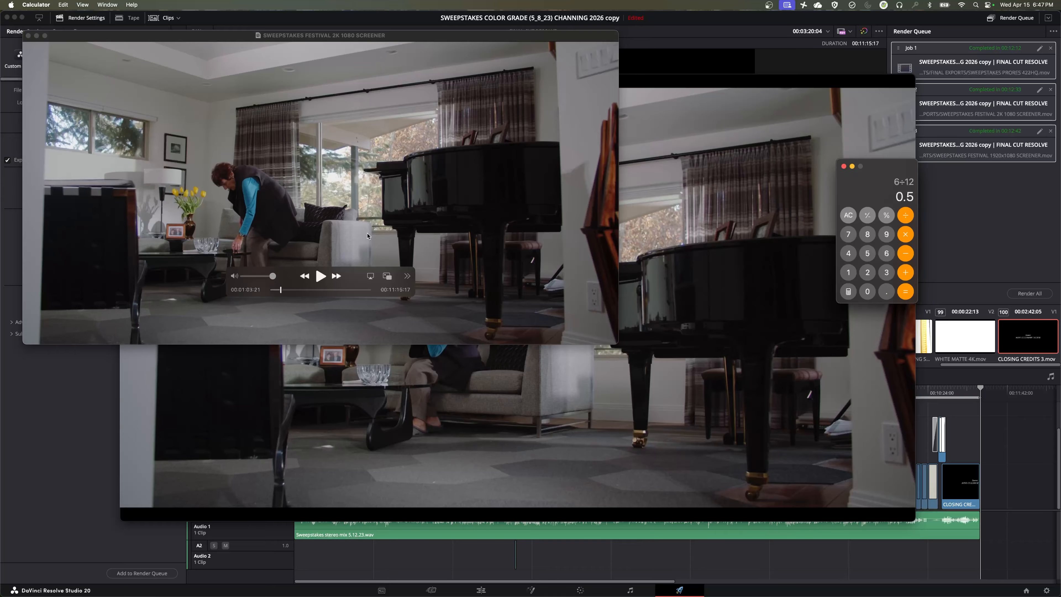
type("2048÷")
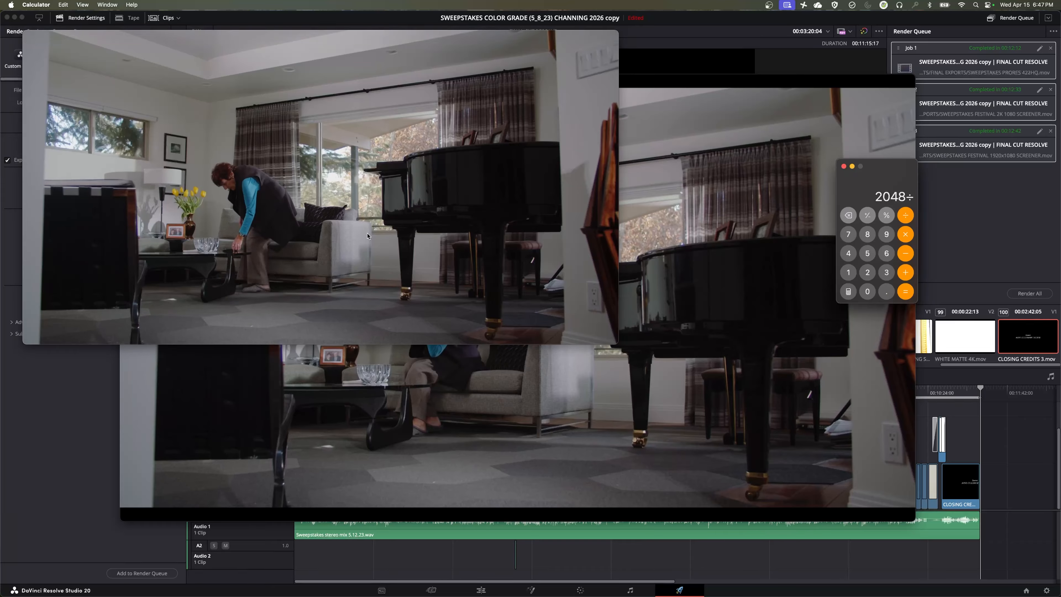
type("/1080")
key("Return")
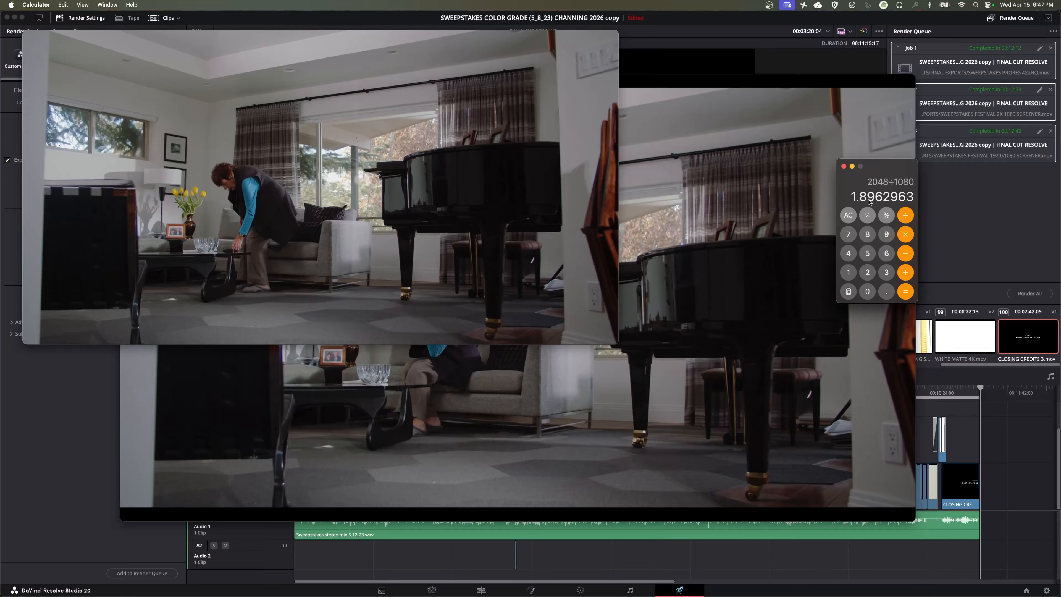
left_click_drag(873, 179, 441, 166)
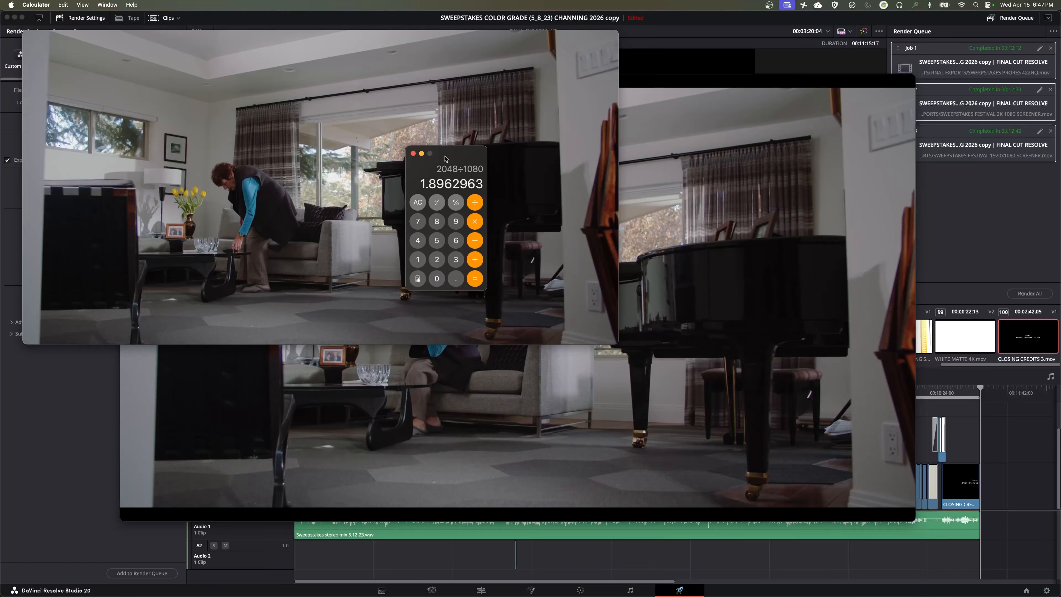
mouse_move(55, 36)
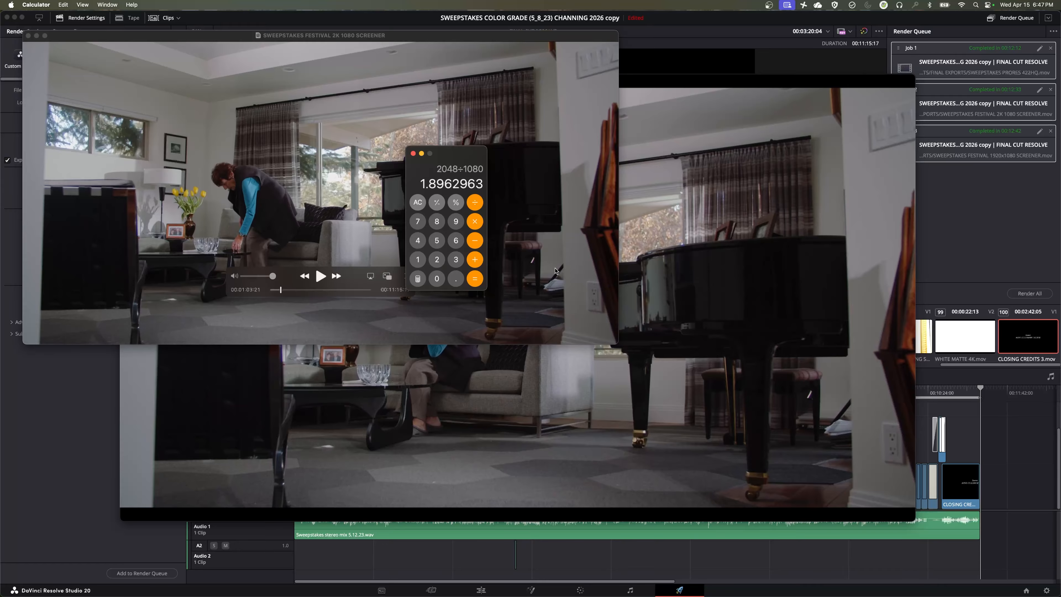
- Bring the 1920x1080 screener forward and compute its aspect ratio as 1920÷1080 in Calculator, moving the calculator aside over the picture
left_click(620, 269)
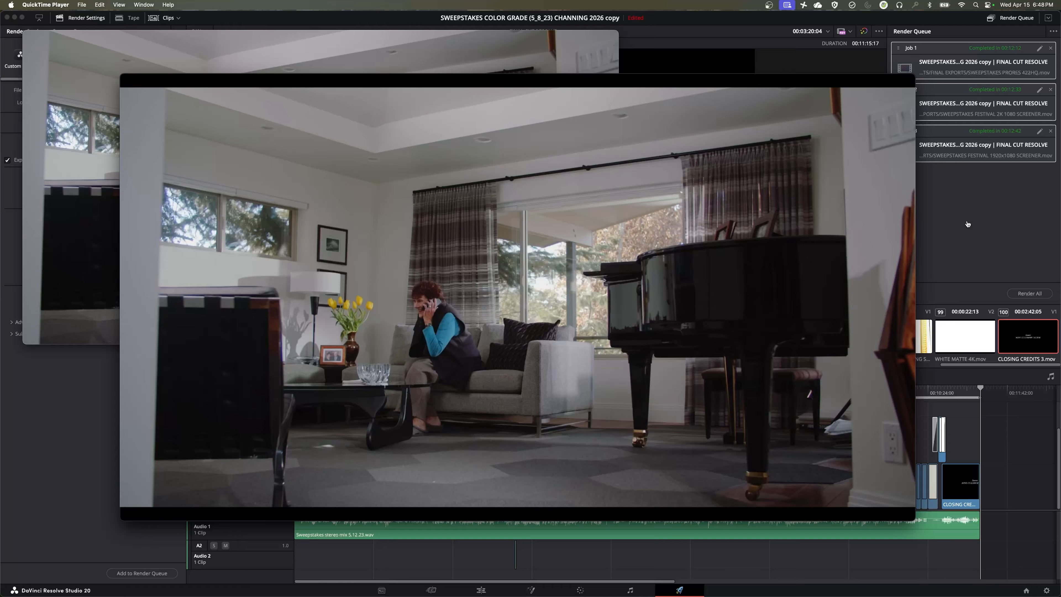
key("super+Tab")
type("19")
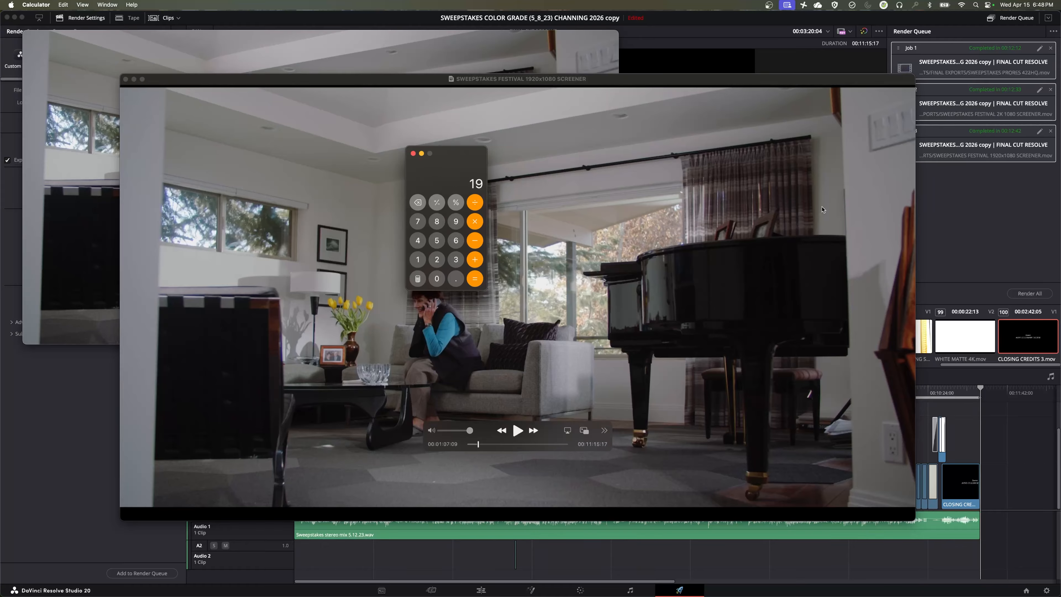
type("20/1080")
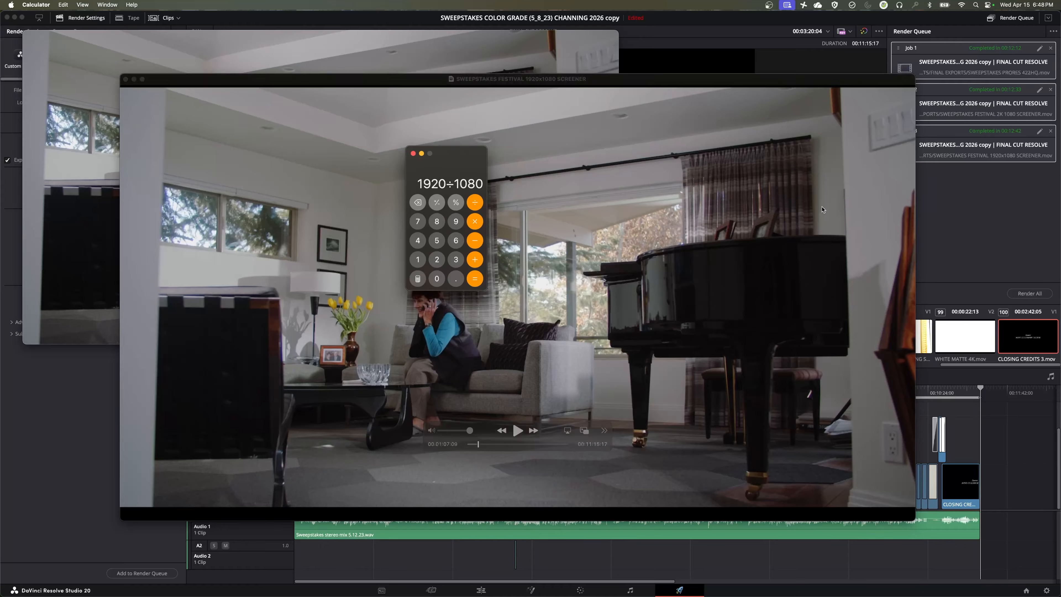
key("Return")
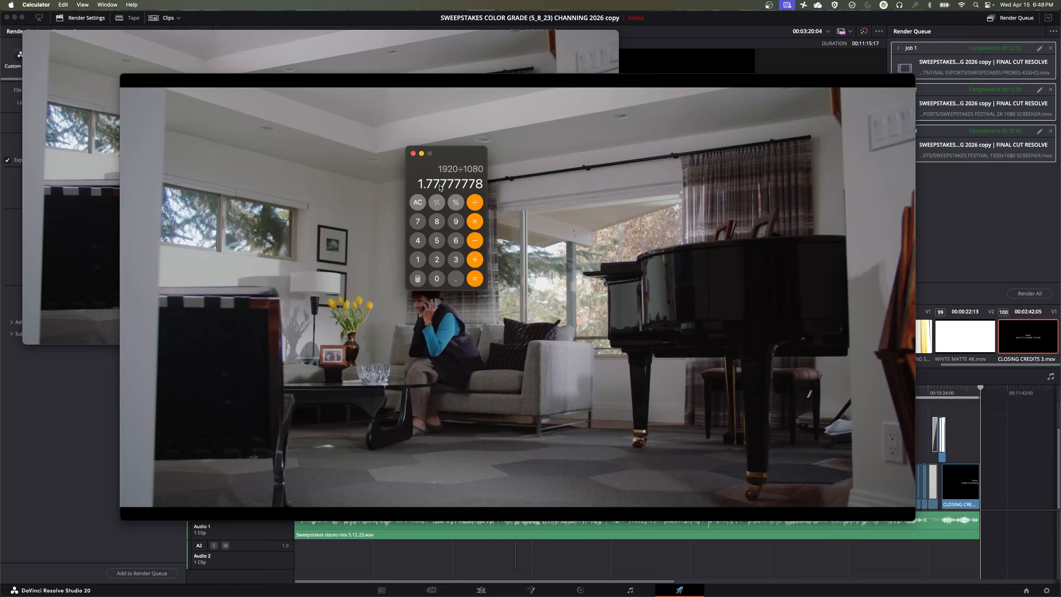
left_click_drag(436, 158, 769, 250)
- Alternate between the 1920x1080 and 2K screener windows to compare their framing and letterboxing
left_click(541, 207)
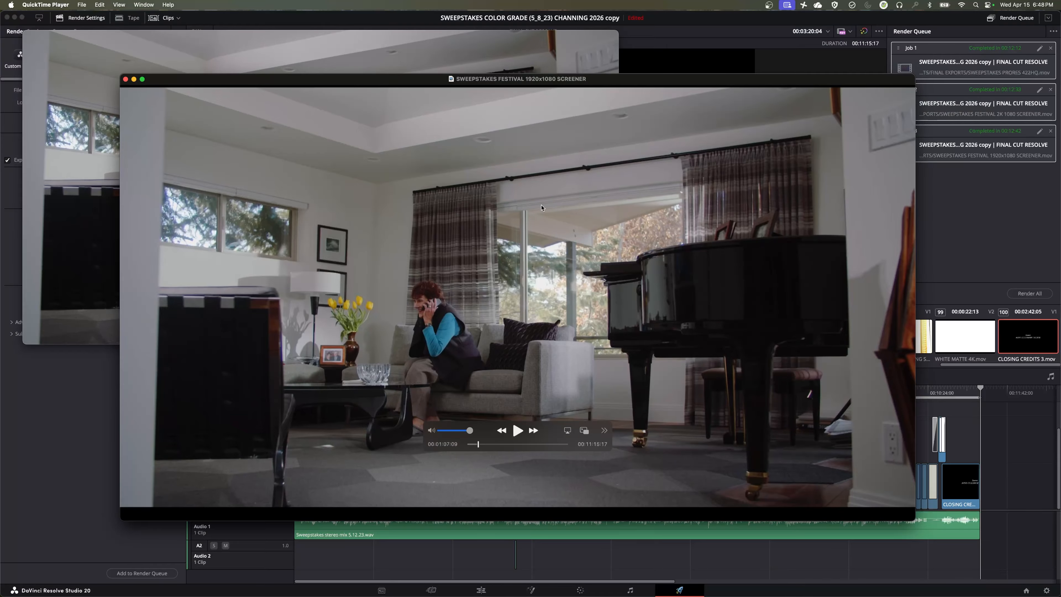
left_click(376, 35)
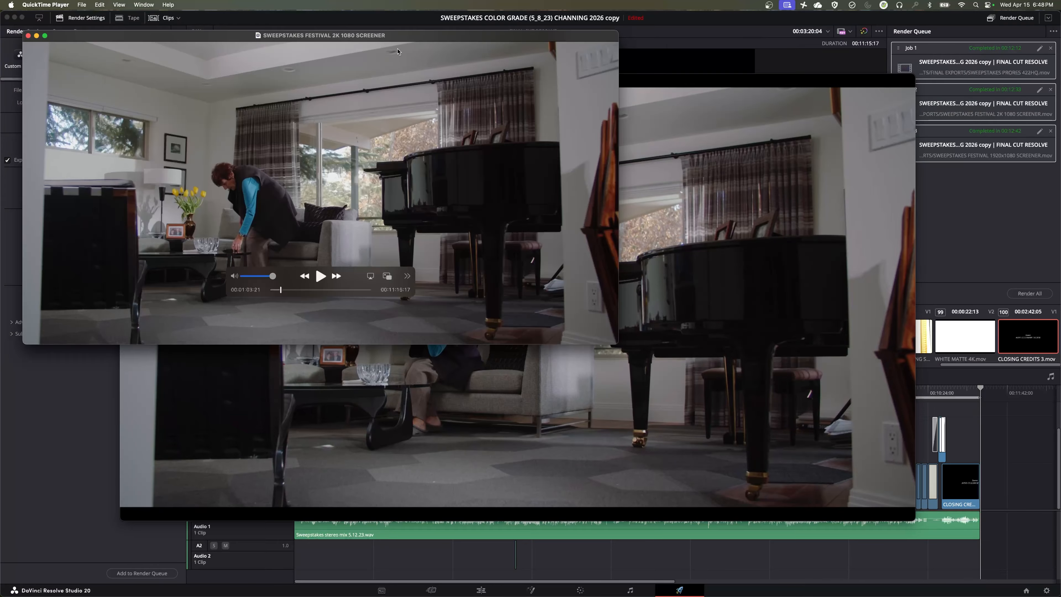
left_click(677, 96)
left_click(292, 56)
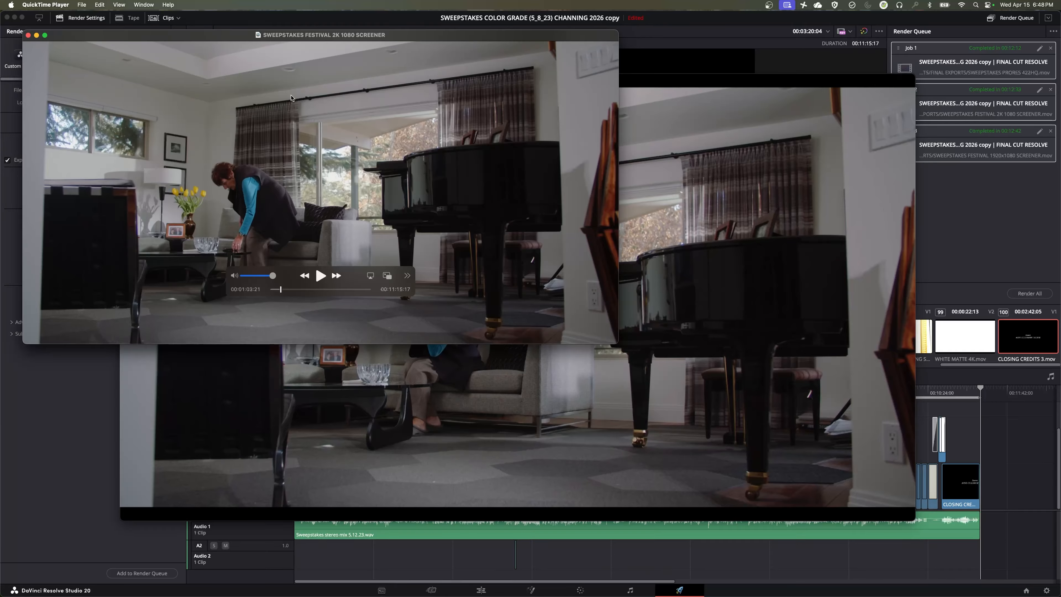
left_click(724, 288)
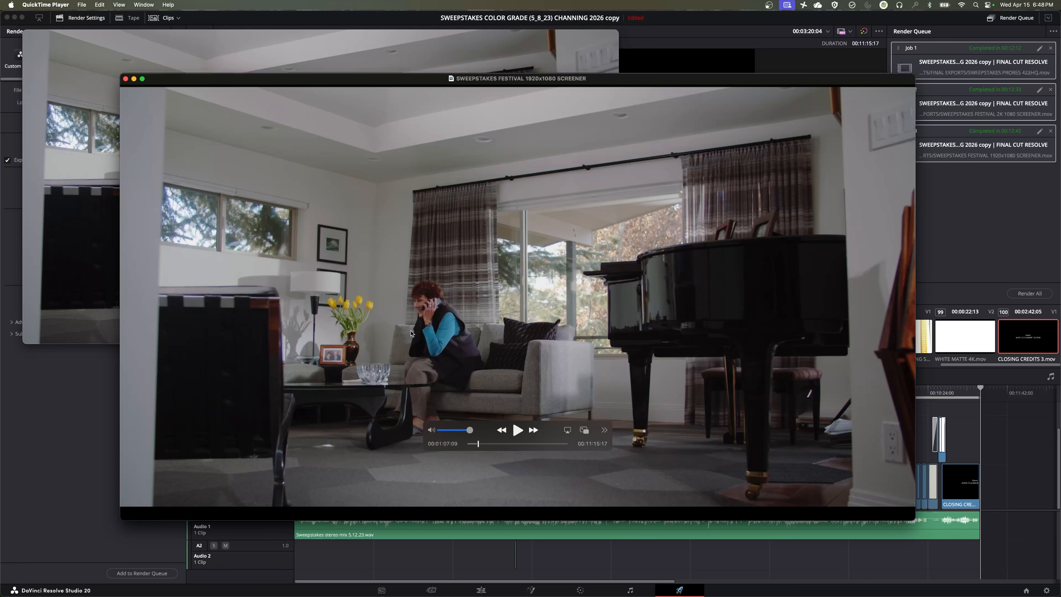
- Quit QuickTime Player and select SWEEPSTAKES PRORES 422HQ in the FINAL EXPORTS folder
key("super+q")
left_click(474, 228)
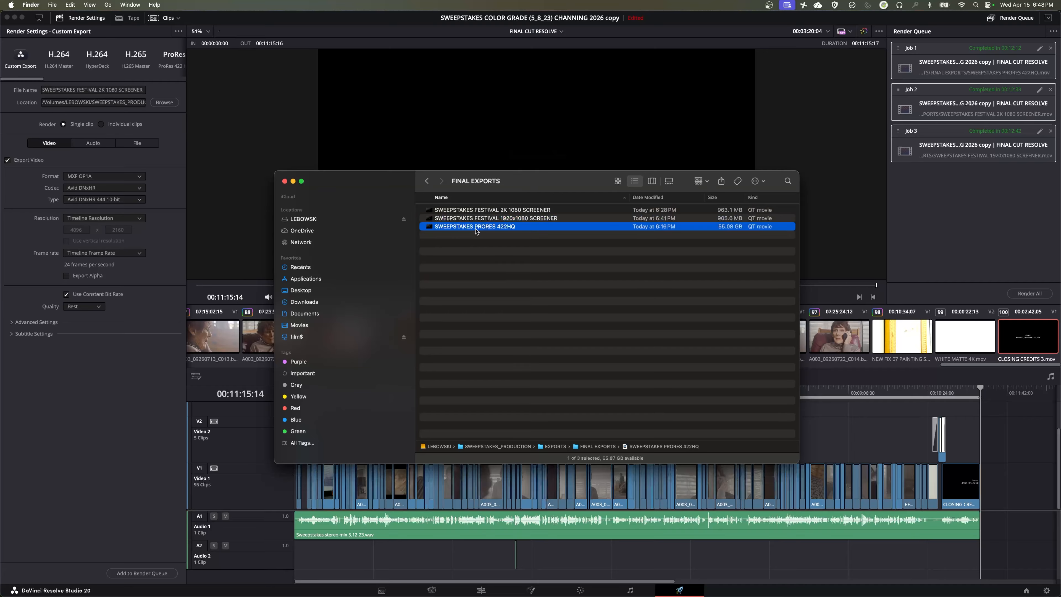